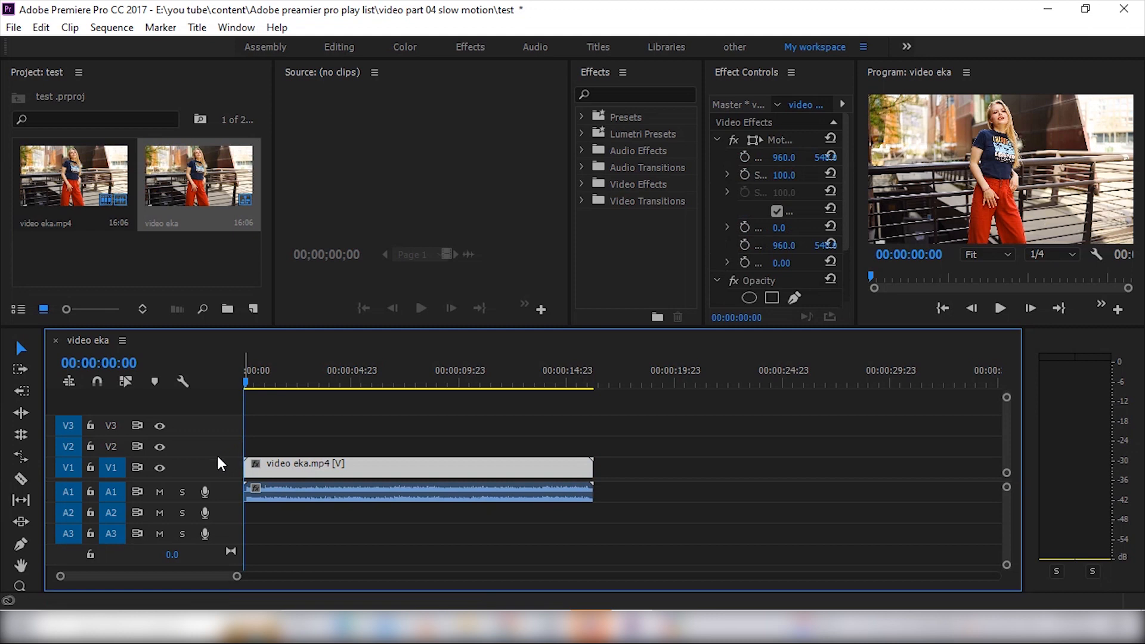
Expand the V1 and A1 tracks and delete the audio part of the video eka.mp4 clip
double_click(217, 459)
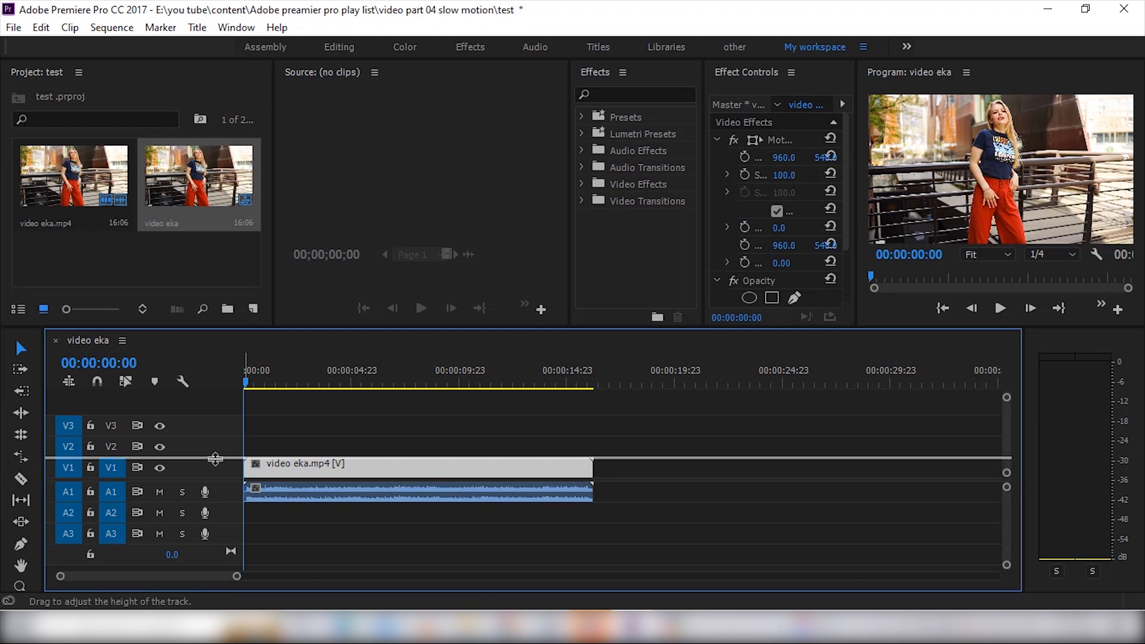
double_click(226, 492)
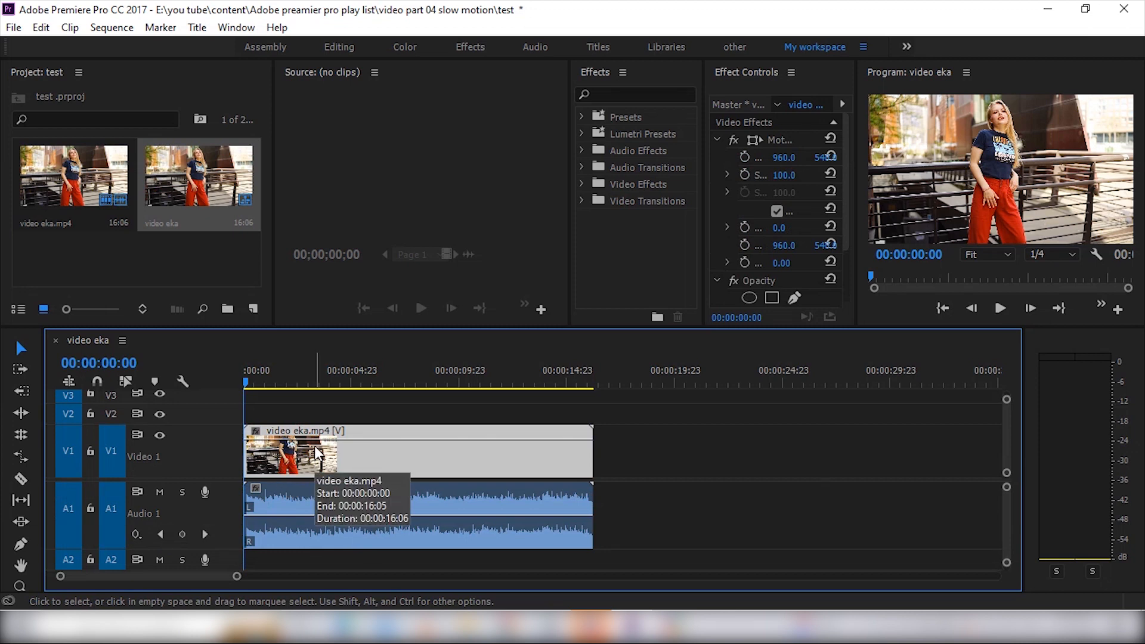
click(312, 503)
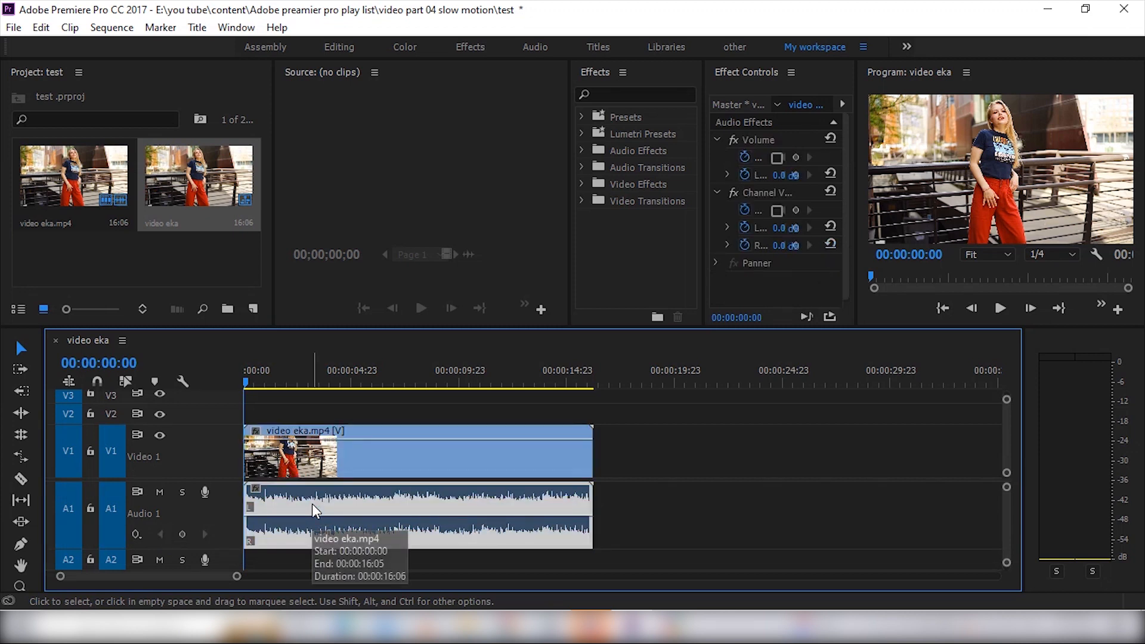
key(Delete)
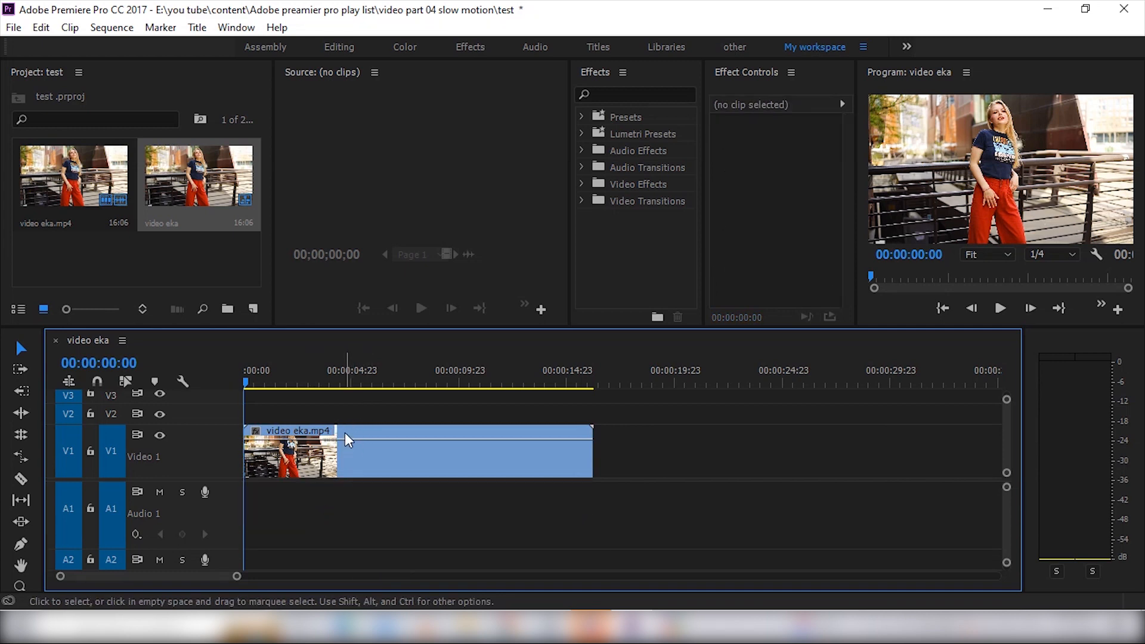
Shift the video clip on V1 to start at about 00:00:11:10 and play back part of it
drag(344, 432, 576, 455)
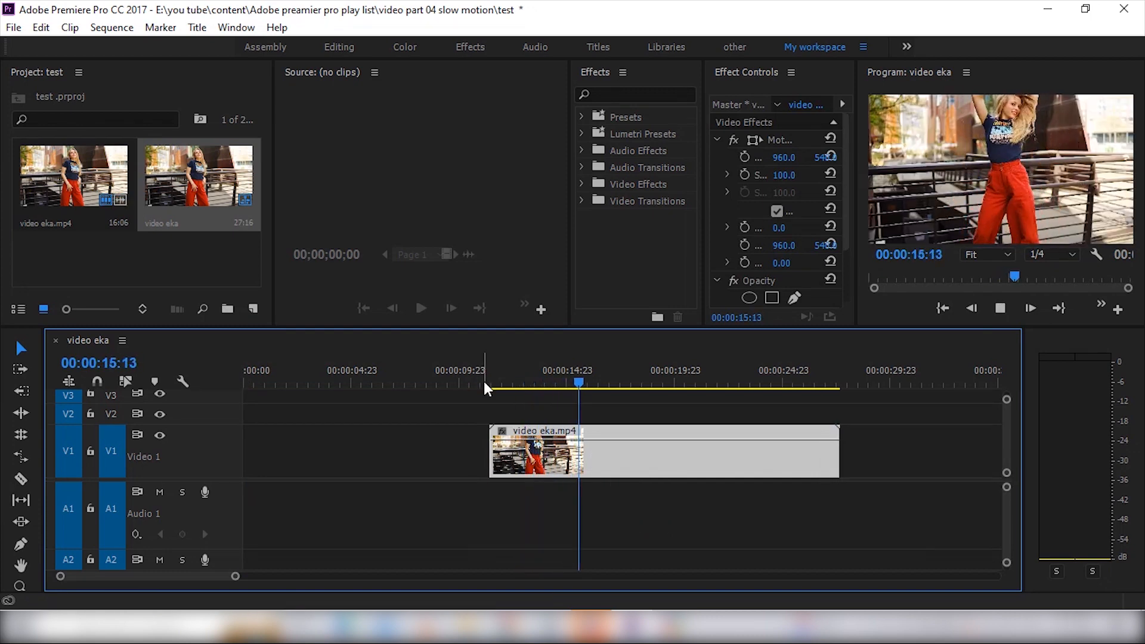
key(space)
click(574, 381)
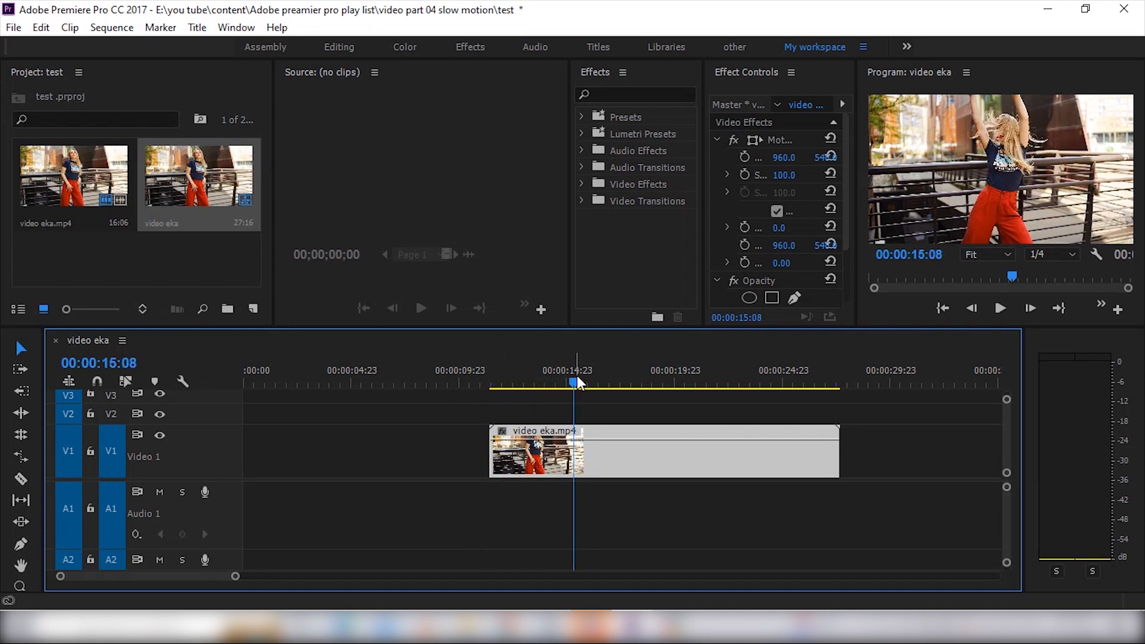
Split the video clip into three pieces with the Razor tool, making the first 5 seconds long and the middle one about 6 seconds
key(c)
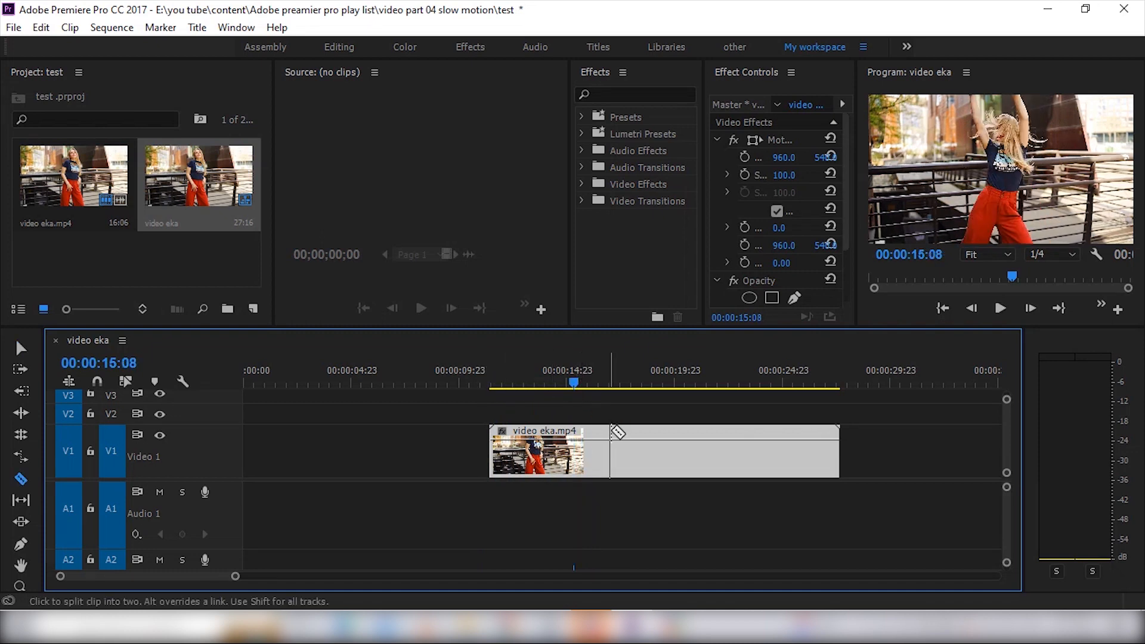
click(598, 446)
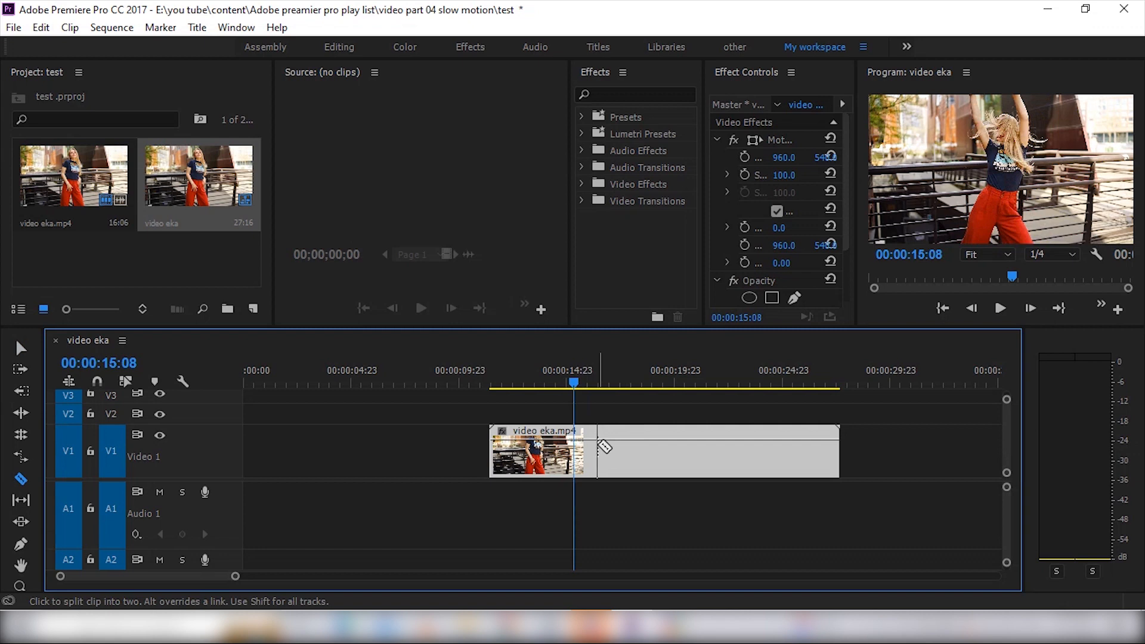
click(732, 446)
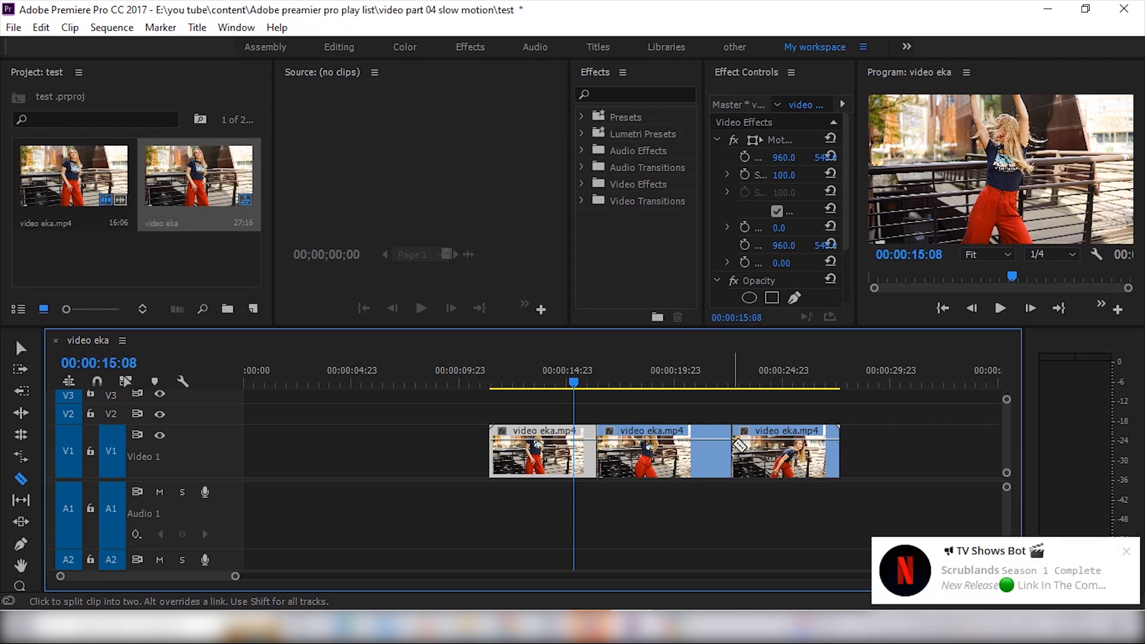
Spread the three pieces apart on V1 with the Selection tool, leaving a gap between each of them
key(v)
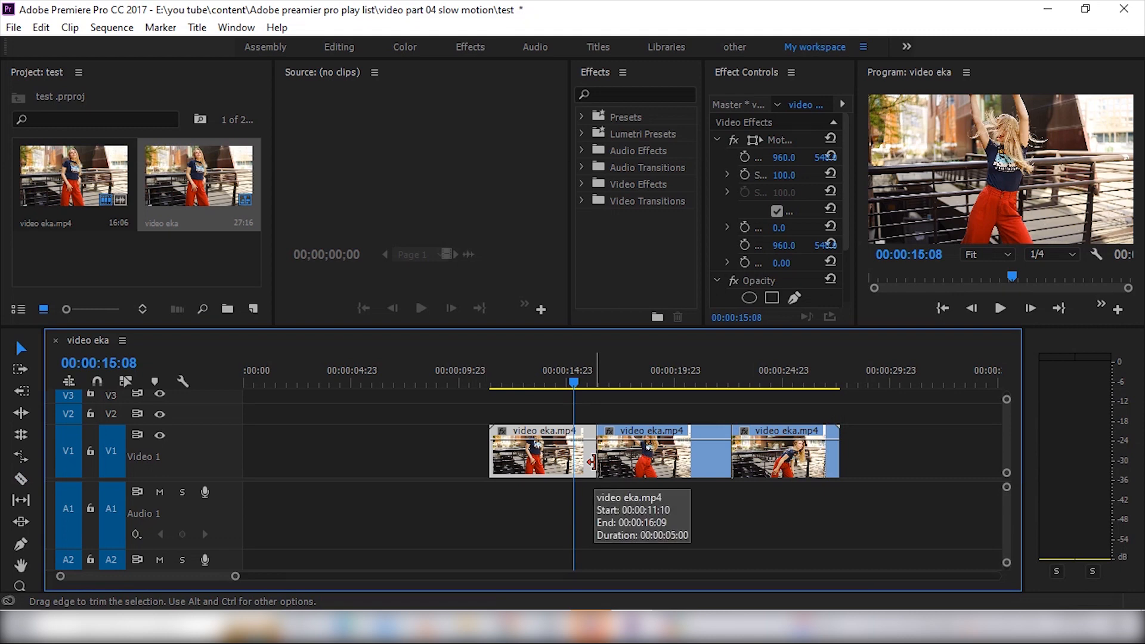
drag(541, 439, 457, 440)
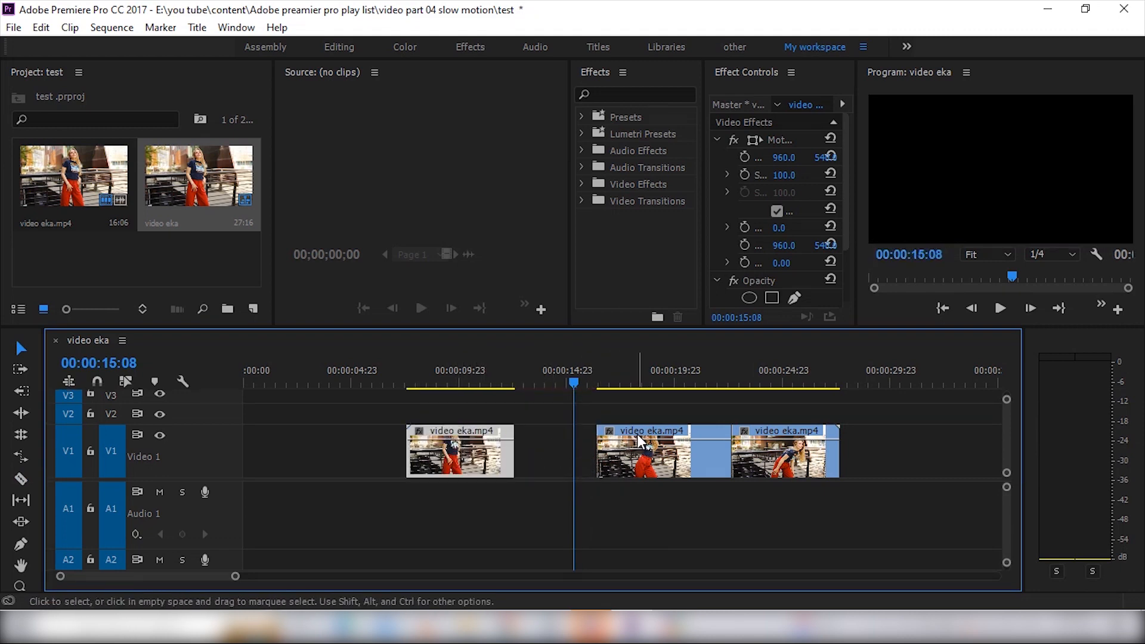
drag(638, 434, 598, 437)
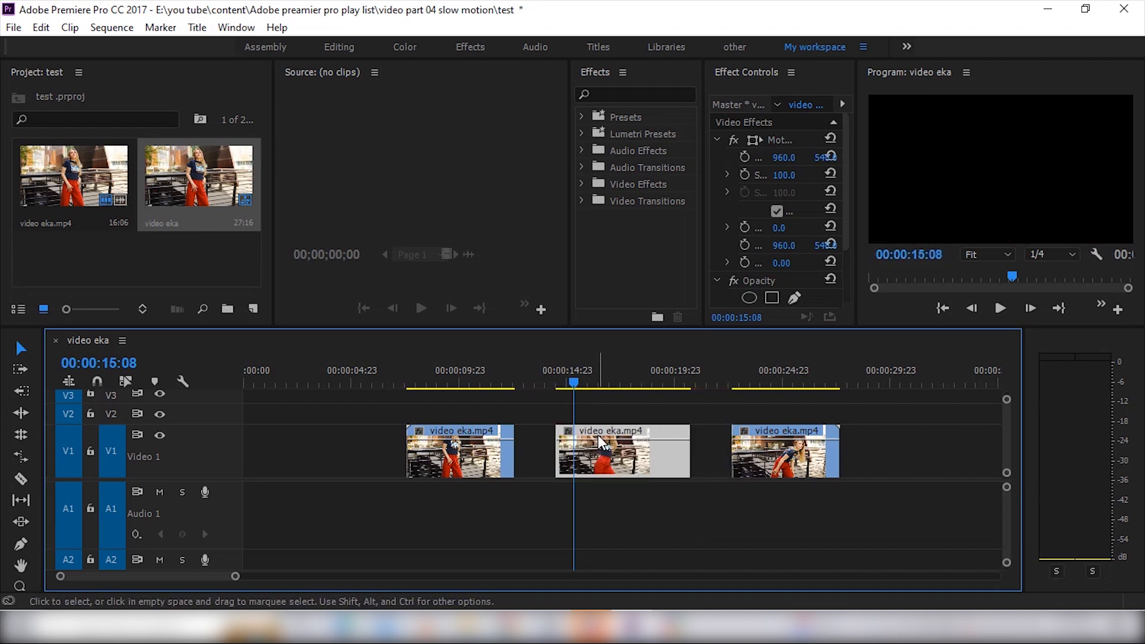
drag(778, 434, 771, 437)
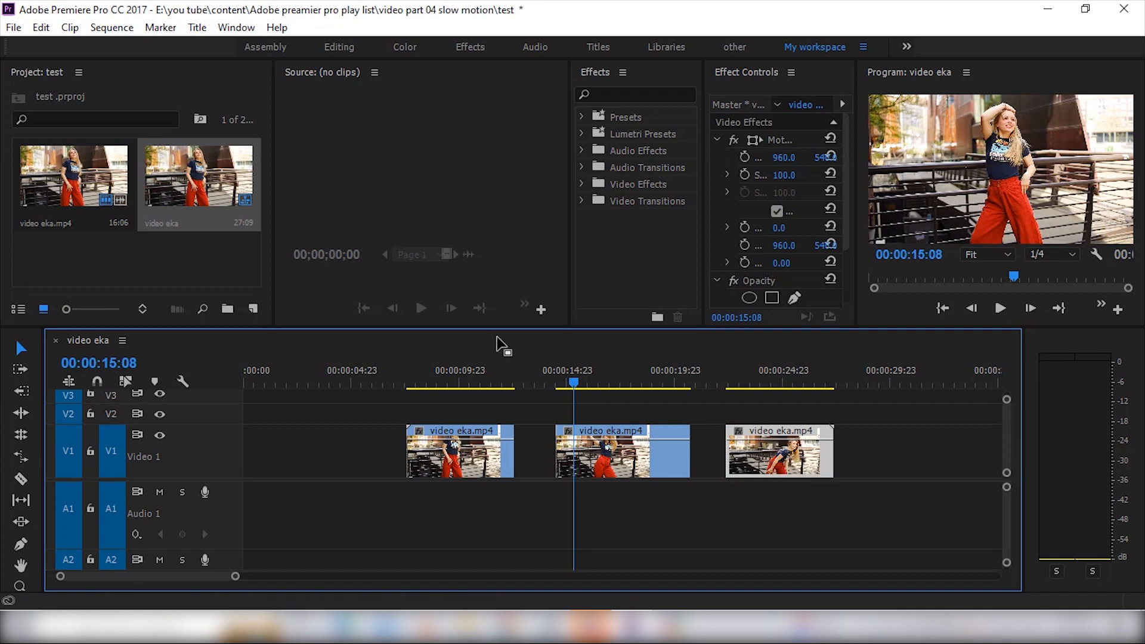
Play back the first piece at its original speed, and move the playhead onto the middle piece
click(400, 380)
drag(401, 380, 425, 380)
key(space)
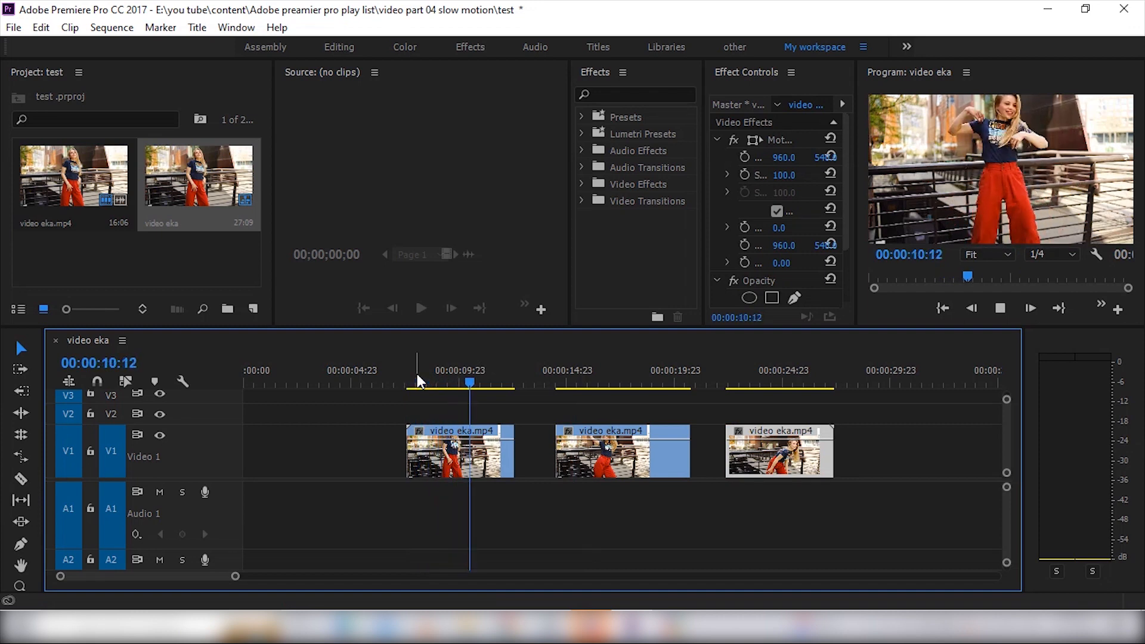
key(space)
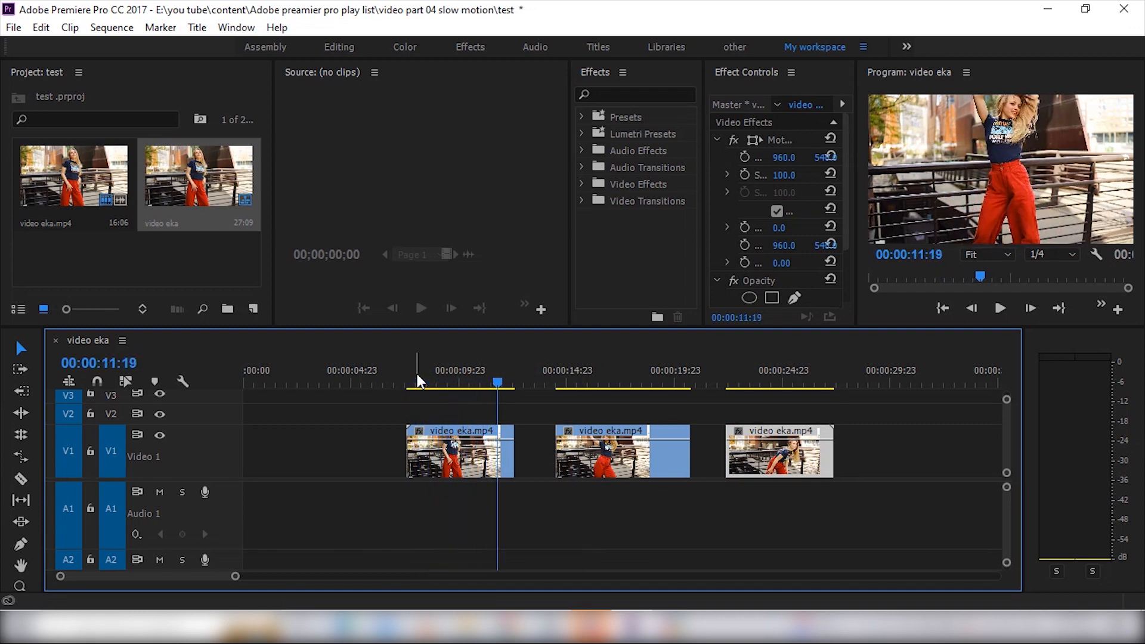
click(572, 382)
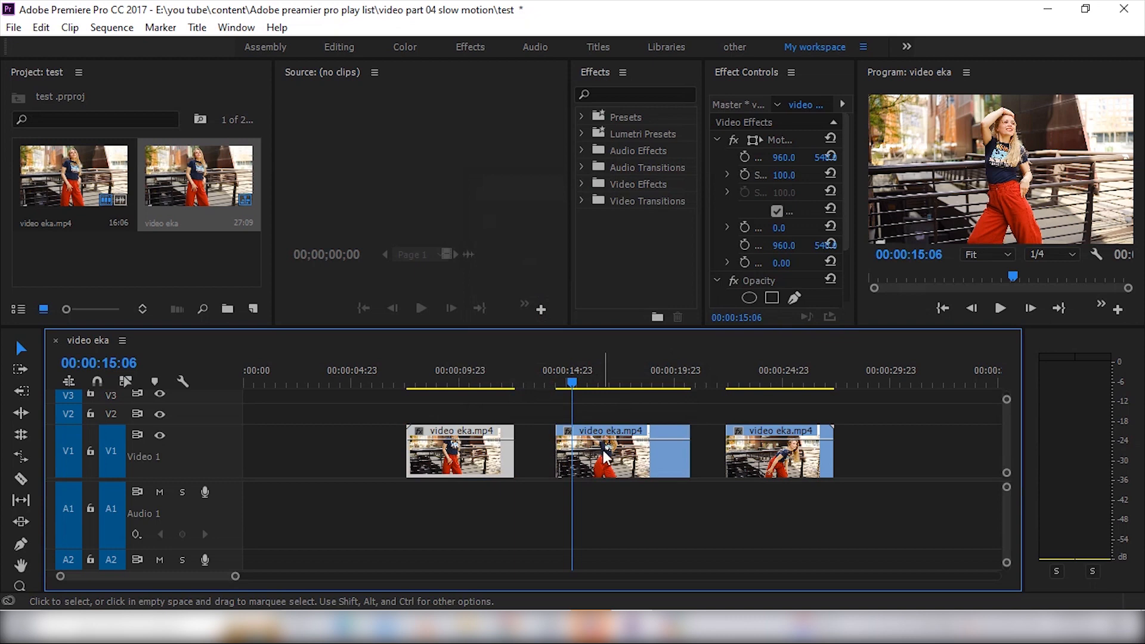
click(603, 450)
right_click(603, 449)
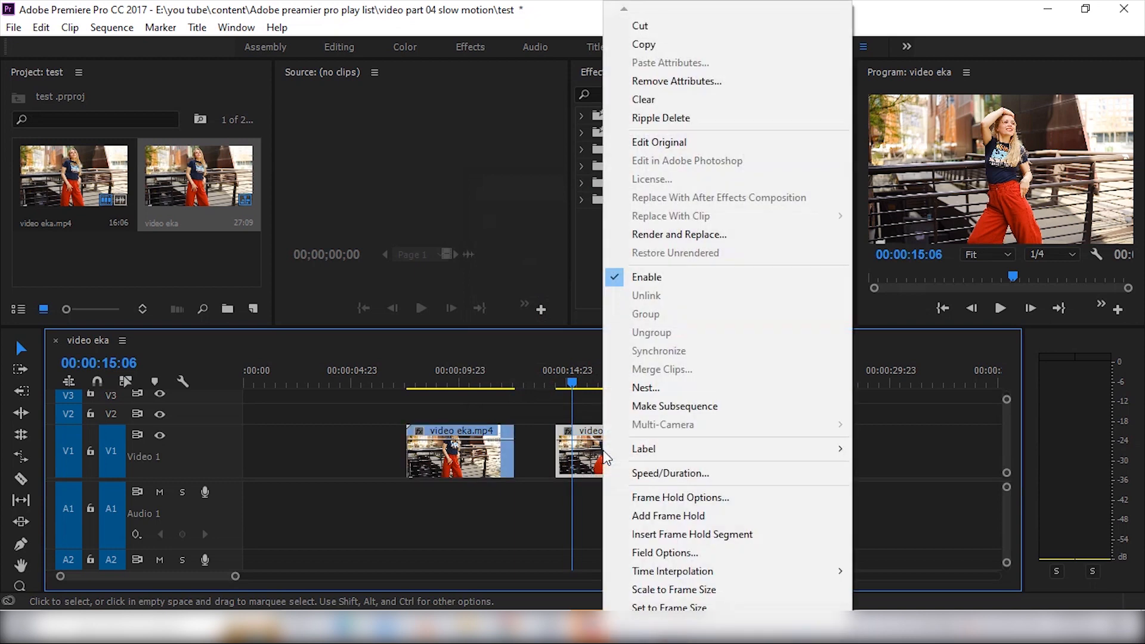
click(653, 479)
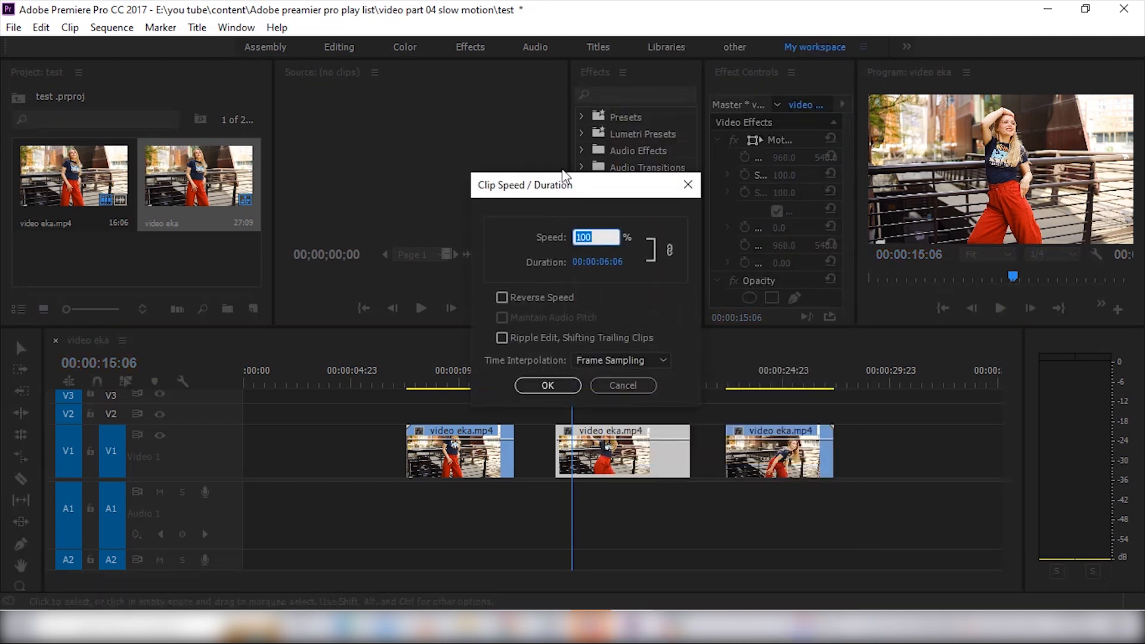
drag(597, 177, 603, 204)
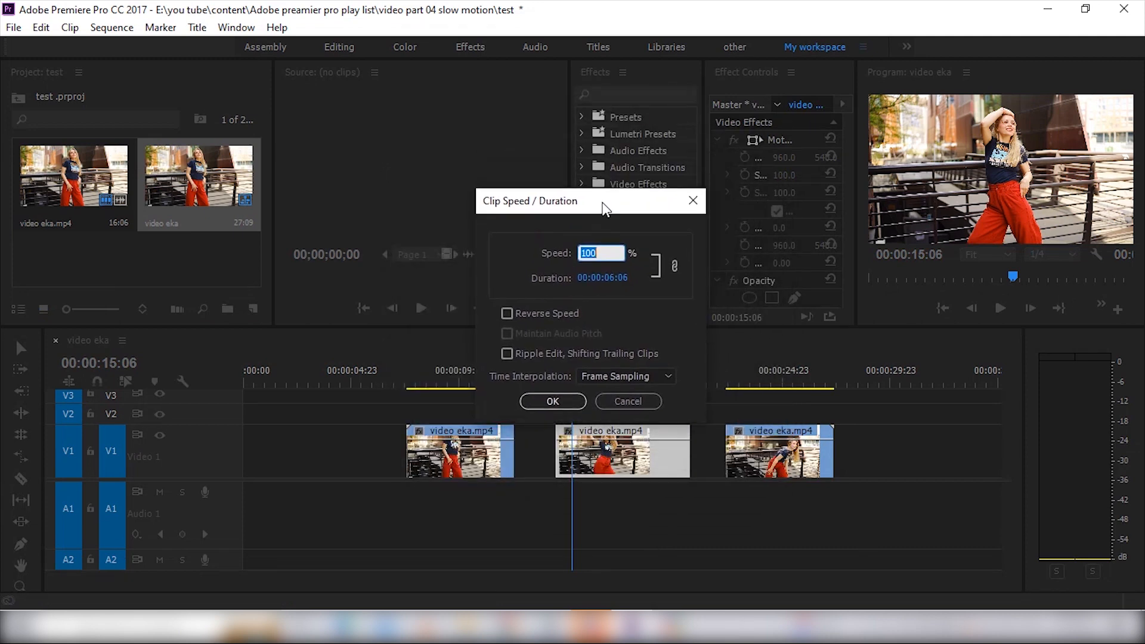
click(693, 203)
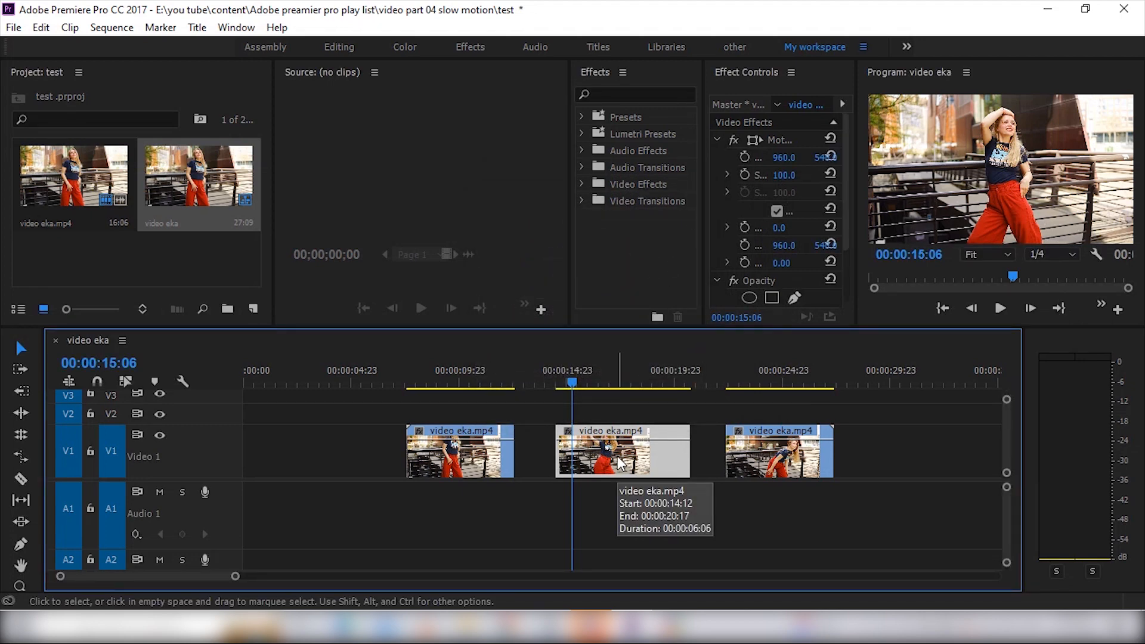
Slow down the middle piece by setting its clip speed to 75%
key(ctrl+r)
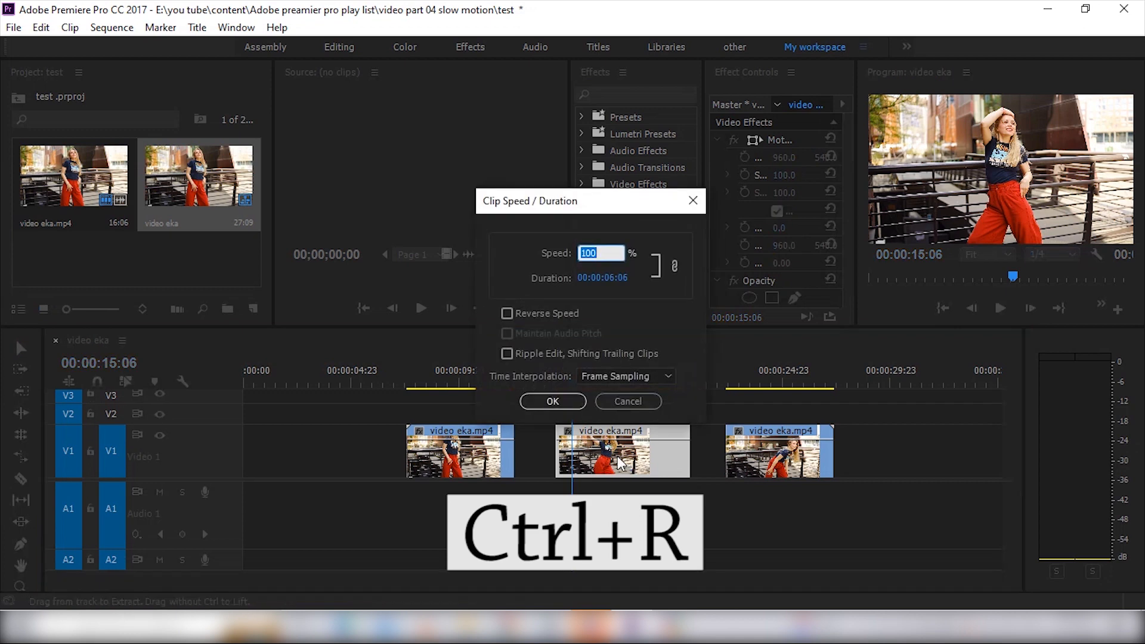
drag(598, 196, 640, 213)
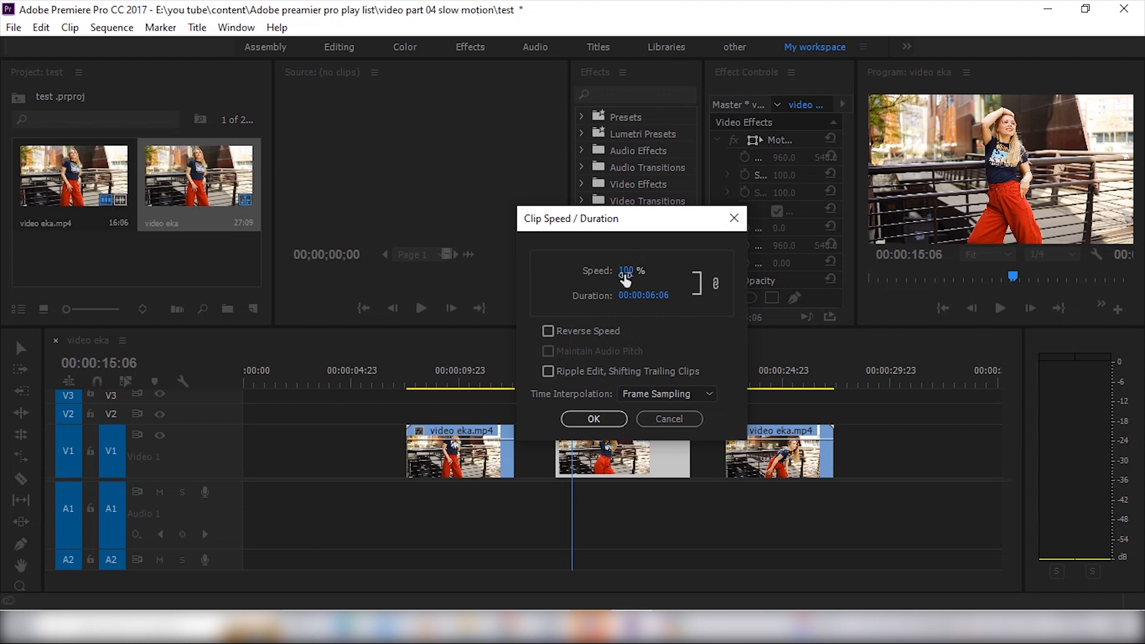
click(625, 273)
text(75)
click(594, 420)
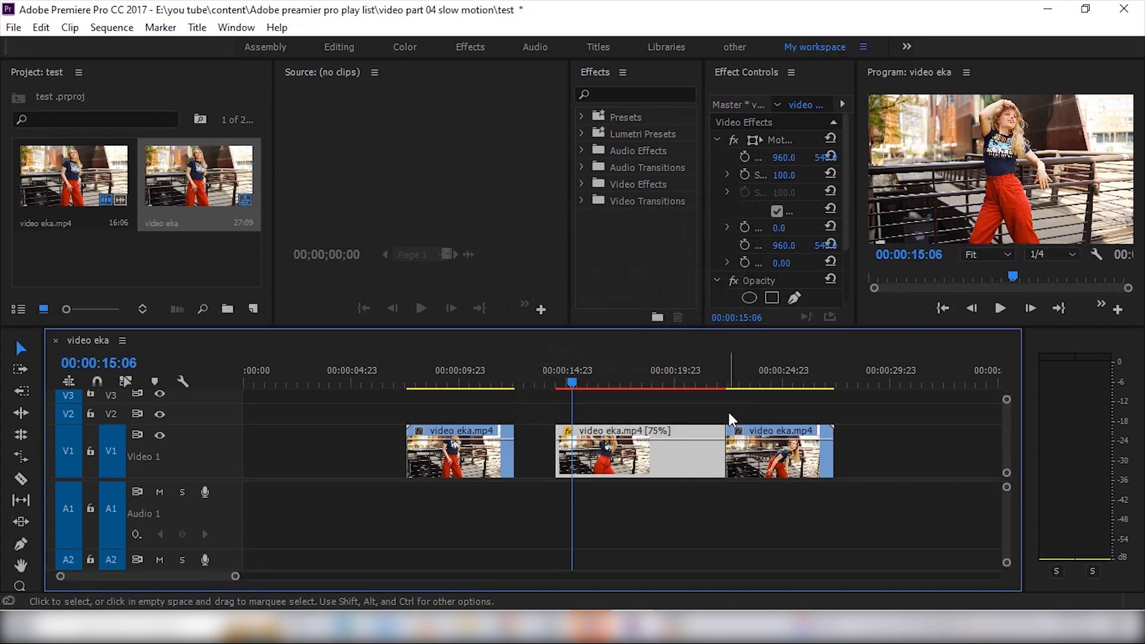
Move the third piece about 3 seconds later on V1 and play back the slowed middle piece
drag(764, 425, 835, 428)
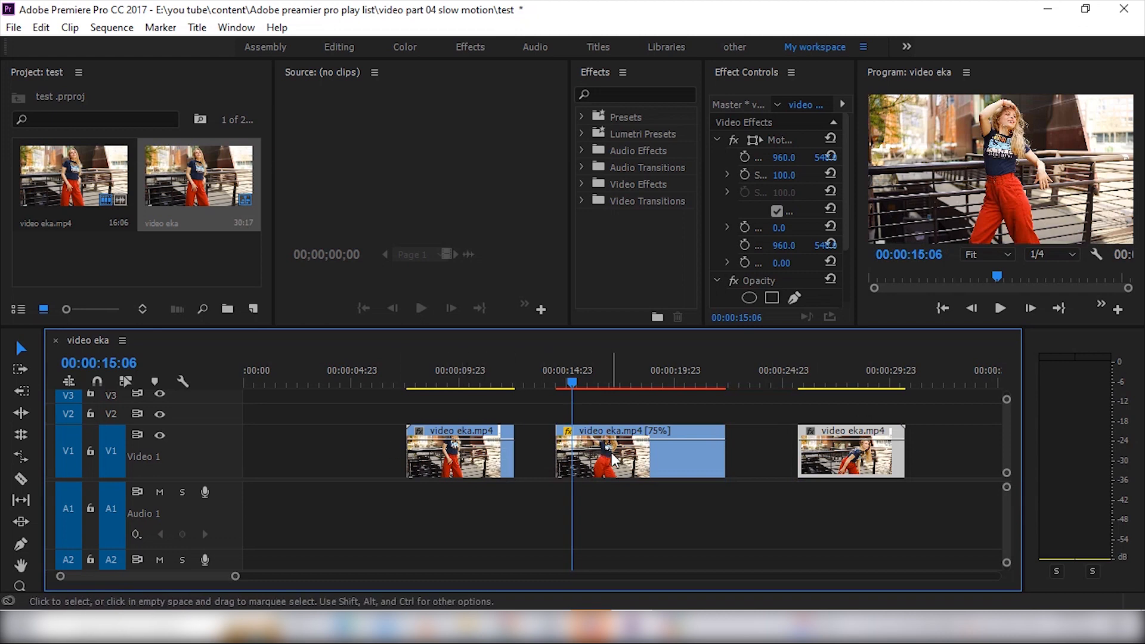
drag(576, 377, 556, 378)
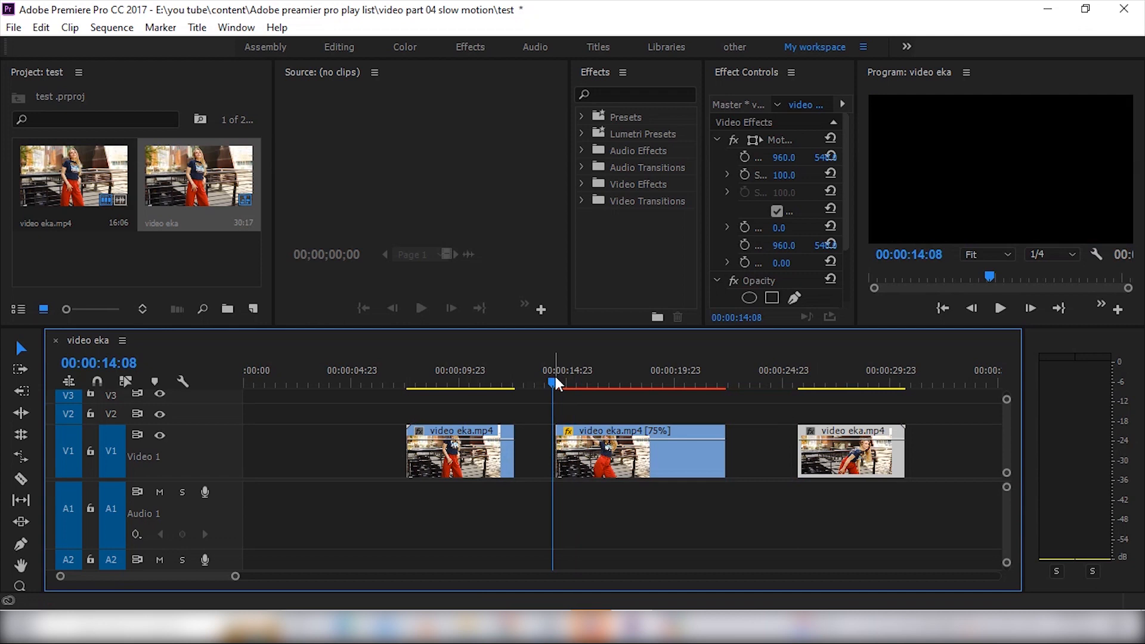
click(549, 377)
key(space)
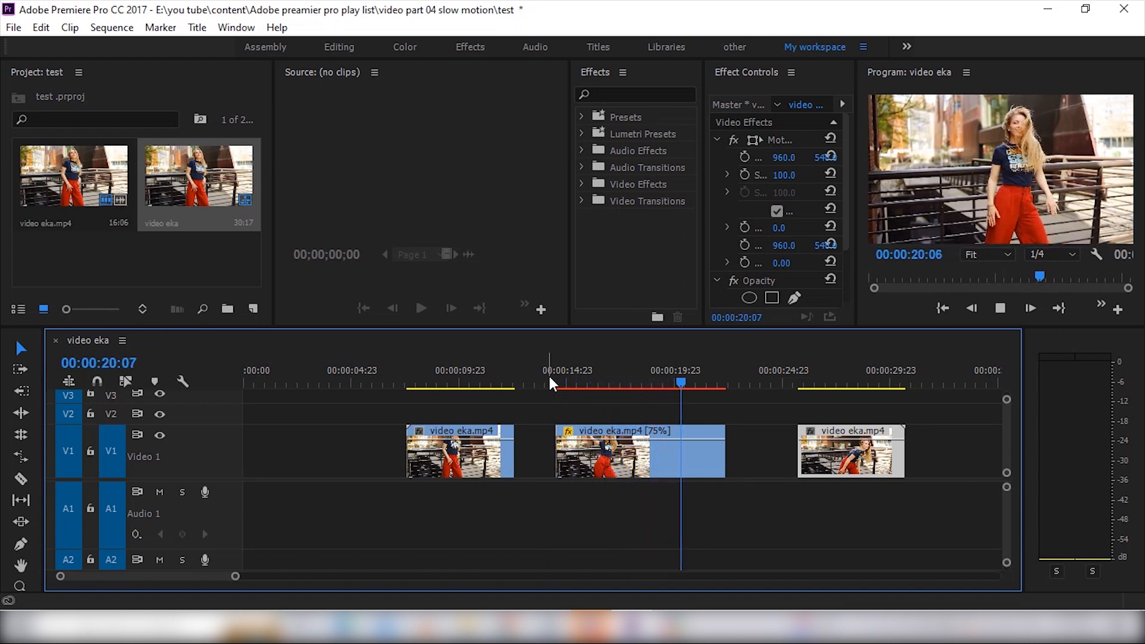
key(space)
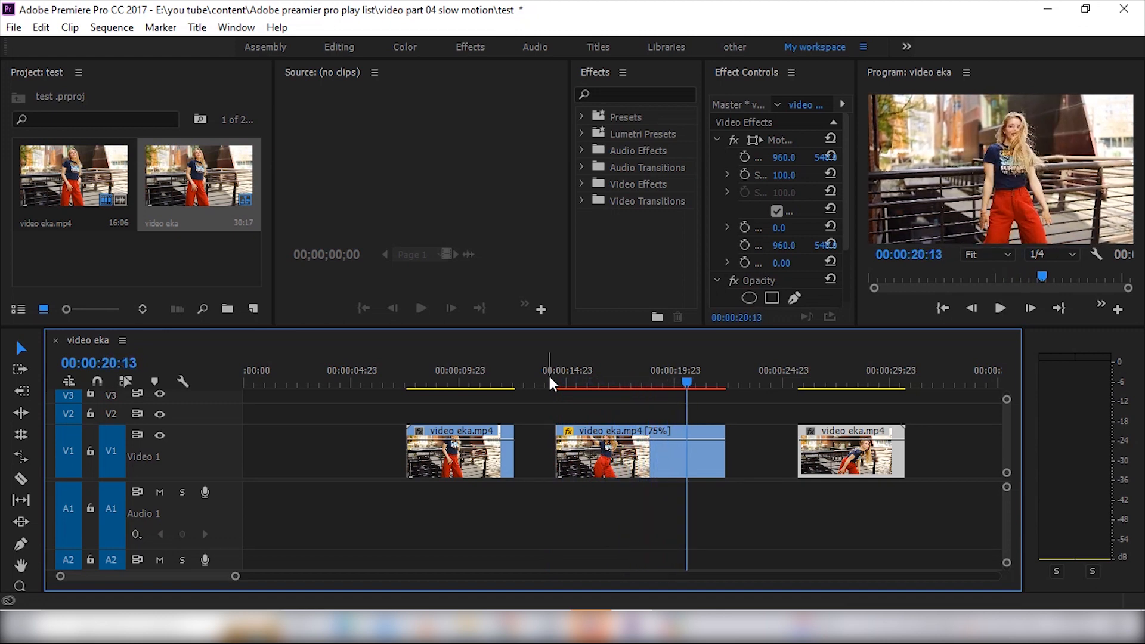
Speed up the middle piece by setting its clip speed to 150%
click(630, 428)
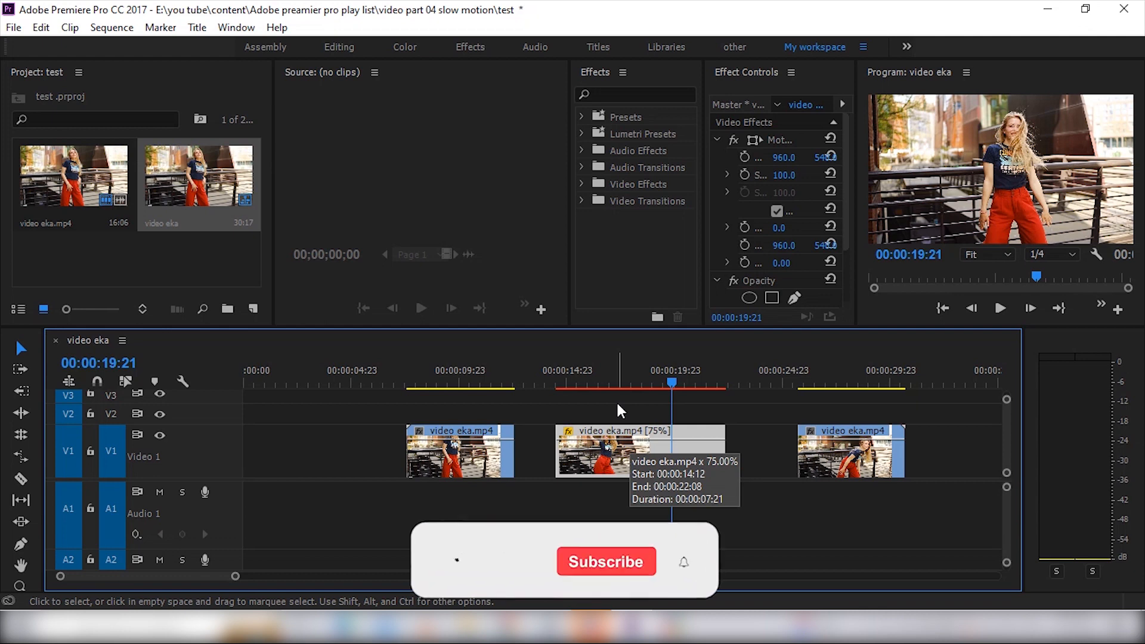
right_click(605, 451)
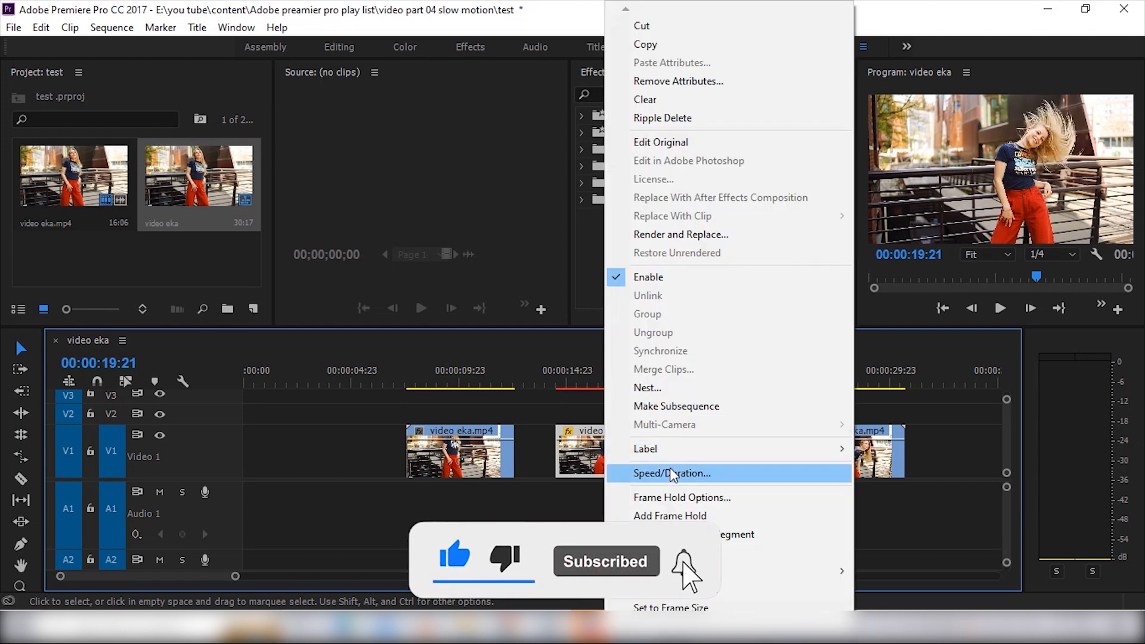
click(667, 476)
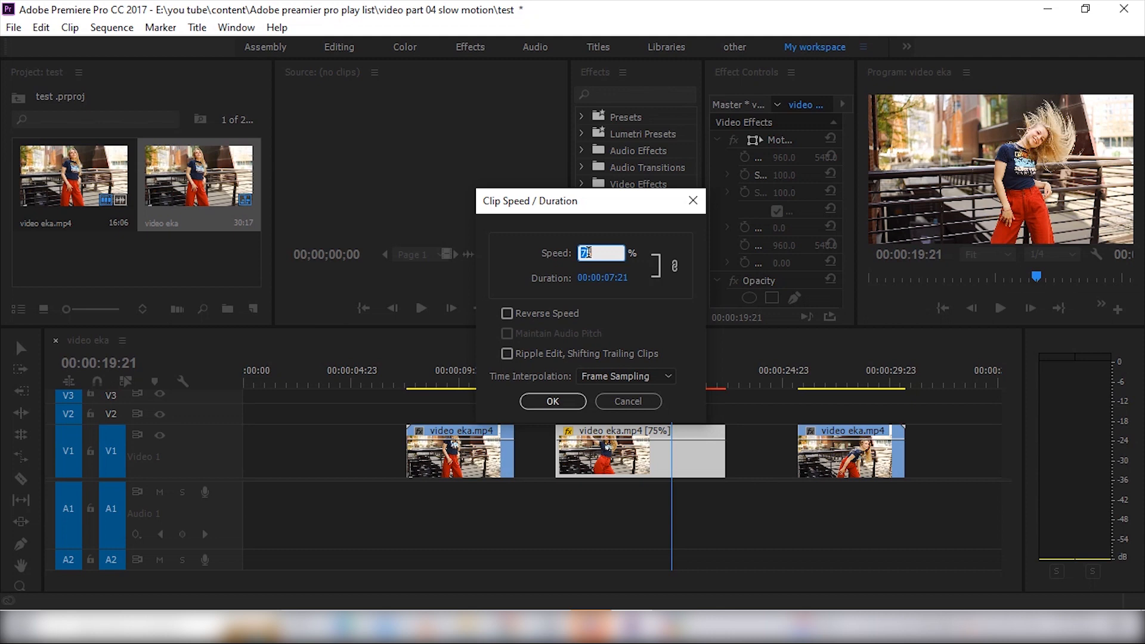
text(150)
click(569, 396)
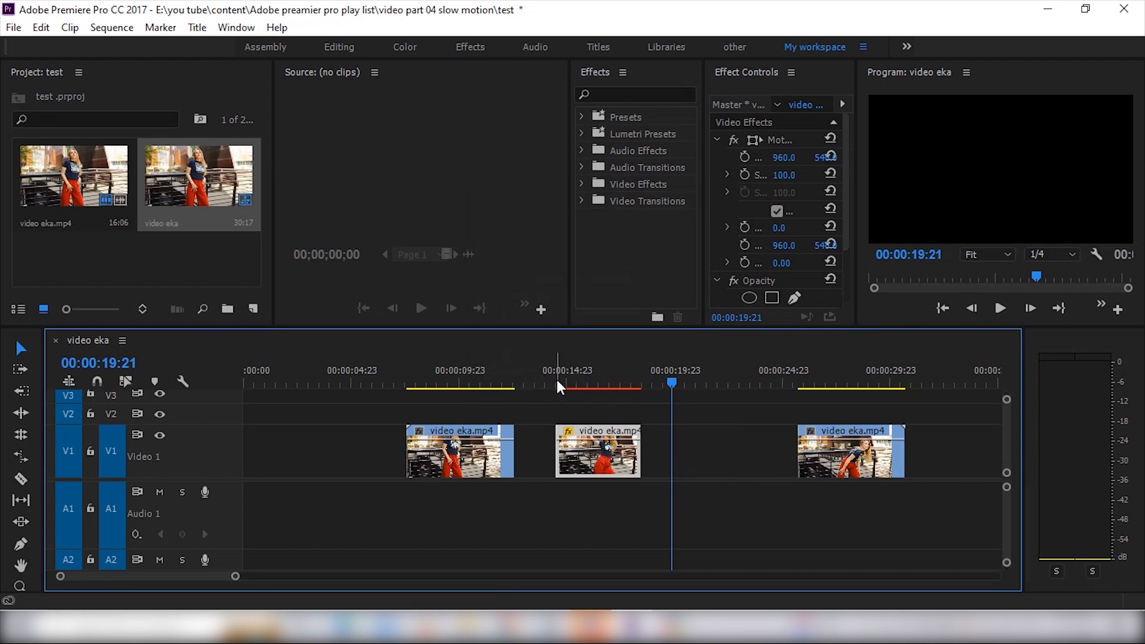
Move the sped-up middle piece directly against the end of the first piece and play across the cut between them
drag(597, 432, 560, 437)
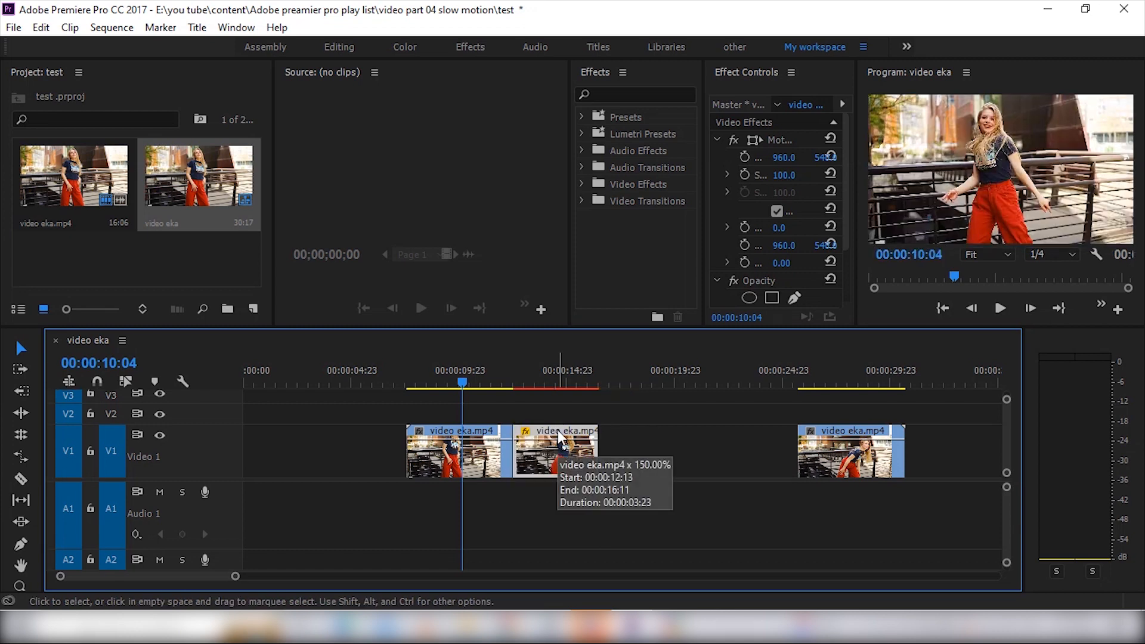
drag(474, 370, 467, 375)
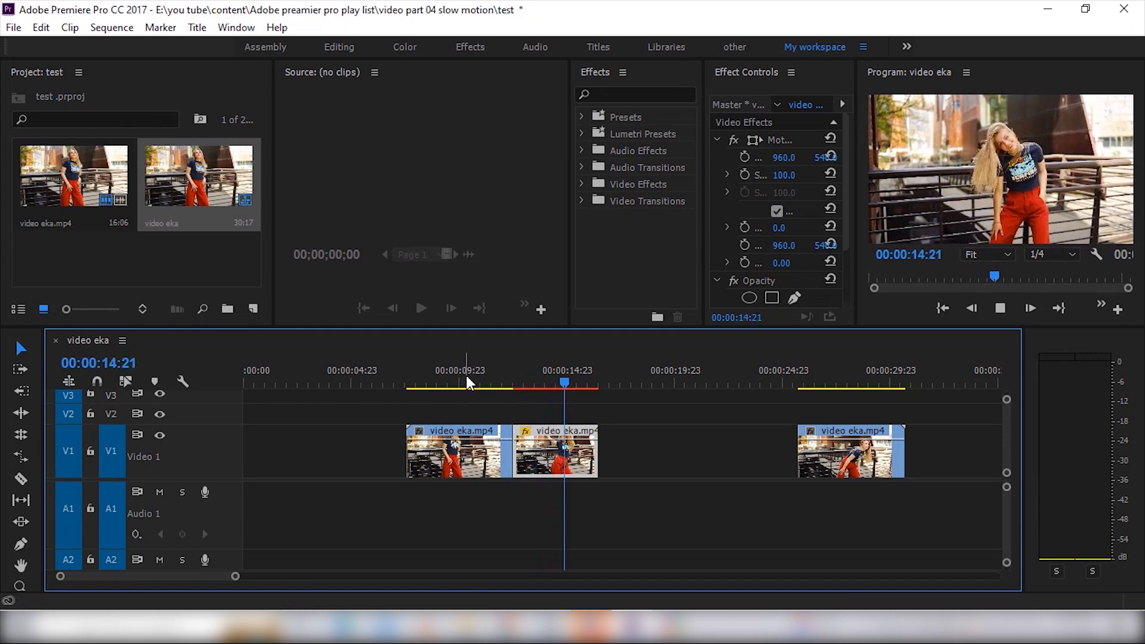
key(space)
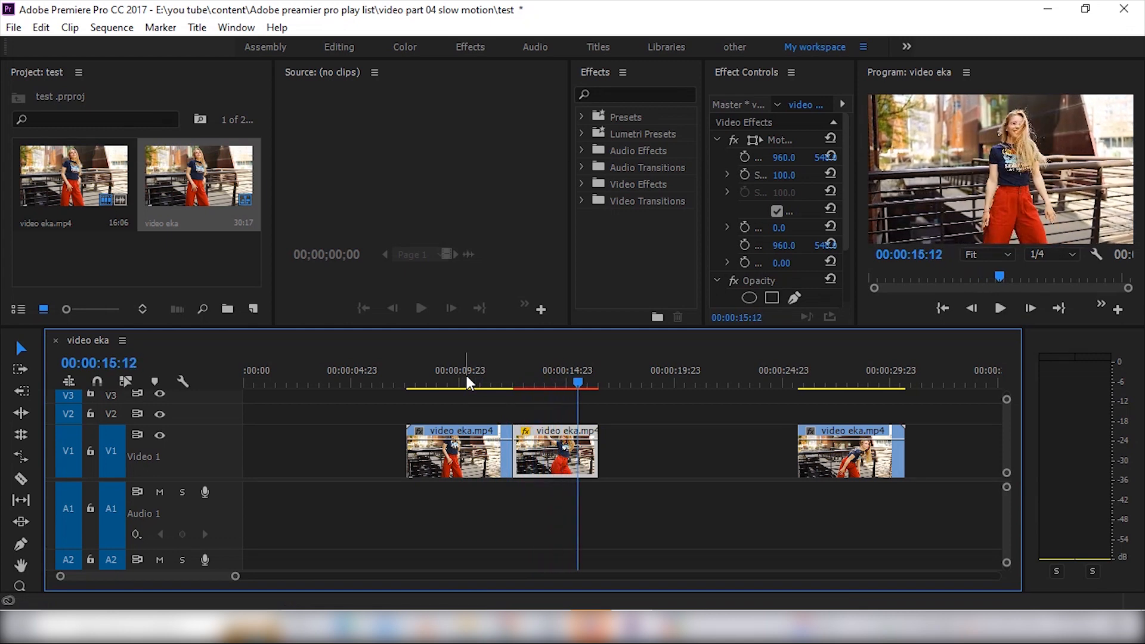
Play back the sequence from just before the end of the first piece through the sped-up middle piece
click(506, 382)
key(space)
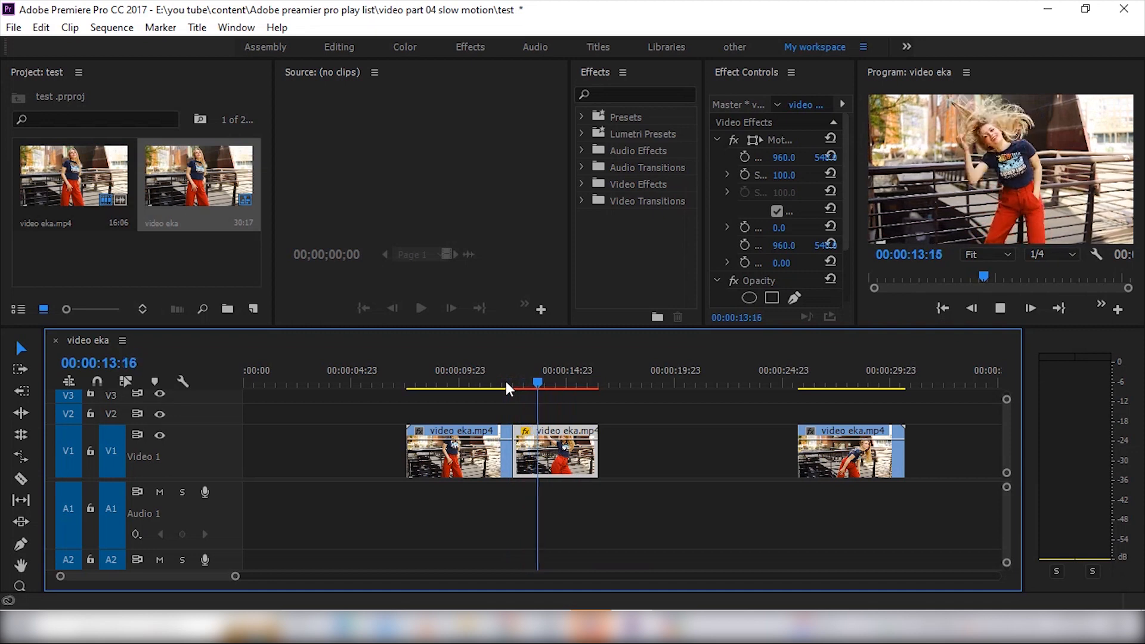
key(space)
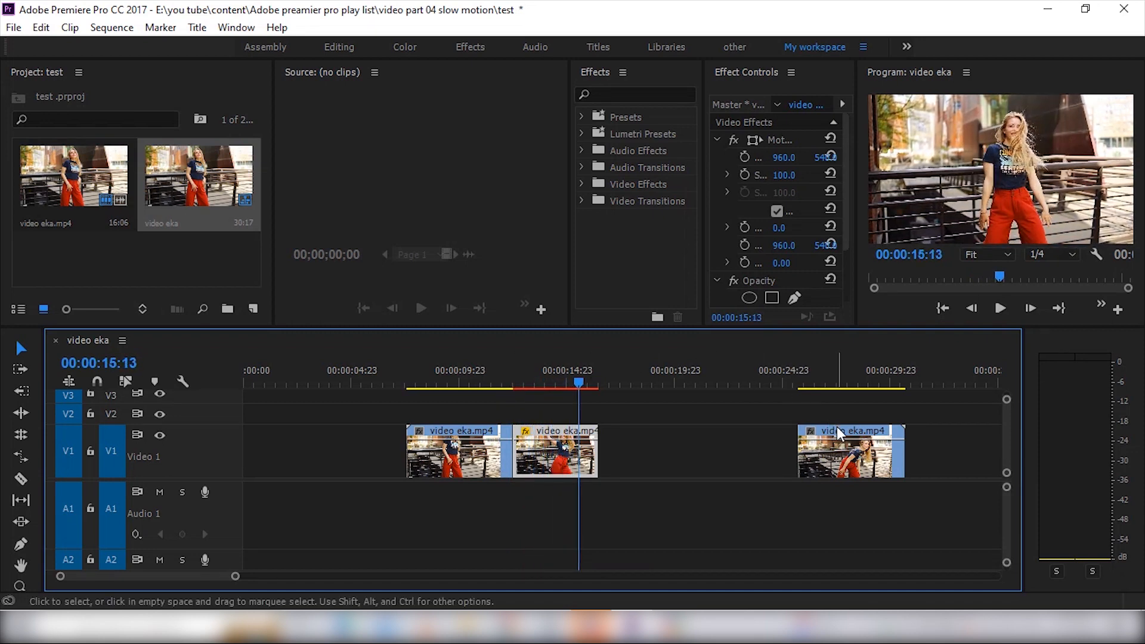
Move the third piece earlier on V1, duplicate the reversed piece, and place the copy directly against its end
drag(837, 430, 676, 451)
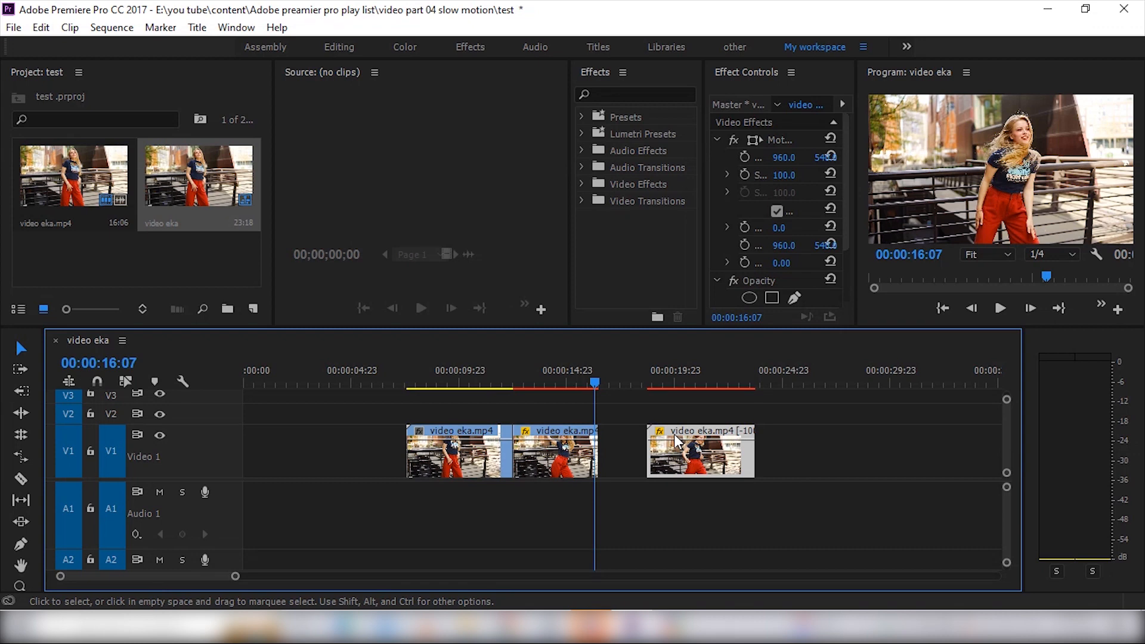
drag(674, 434, 816, 445)
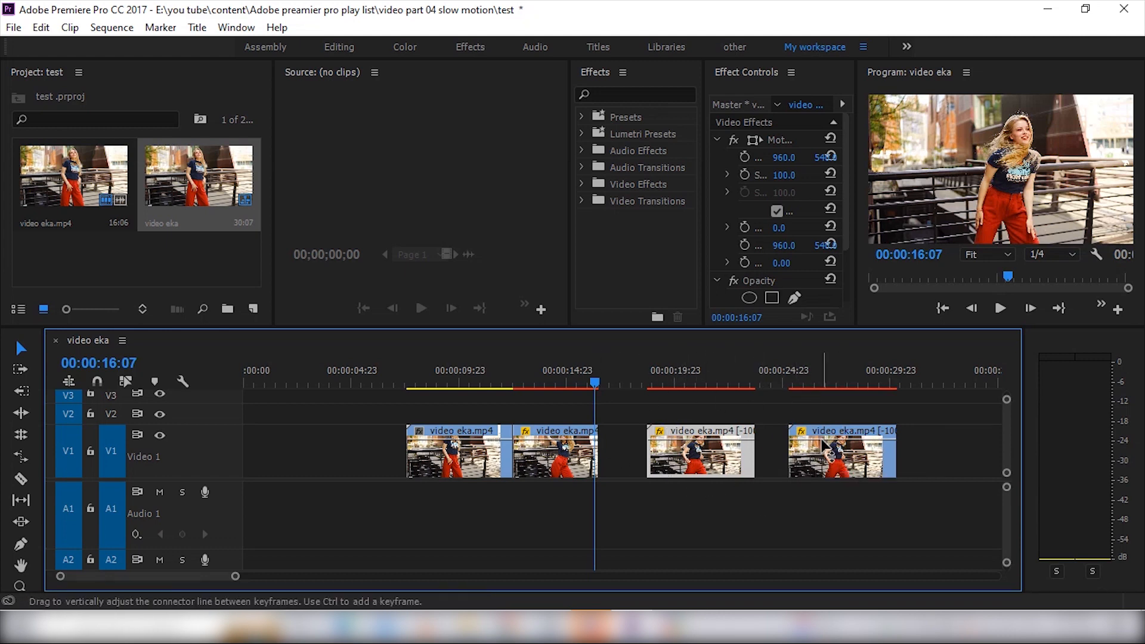
drag(823, 445, 798, 433)
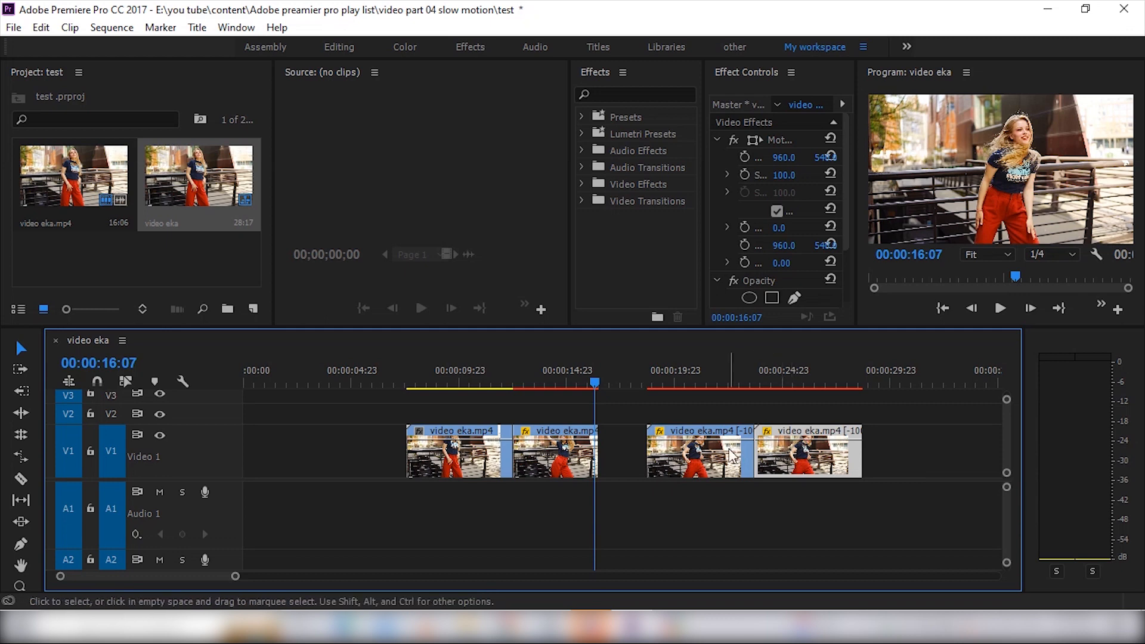
Undo the last edits back to the third piece playing forward at normal speed
key(ctrl+z)
key(ctrl+z)
key(ctrl+z)
key(ctrl+z)
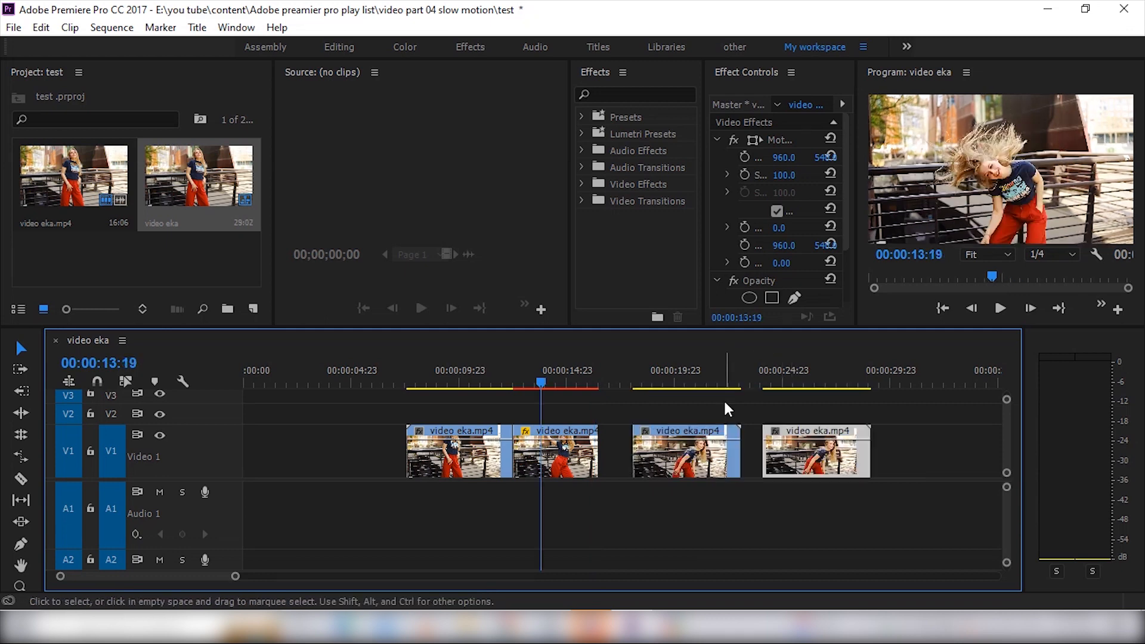
Reverse the last clip on V1 by enabling Reverse Speed at 100% speed in its speed and duration settings
right_click(813, 447)
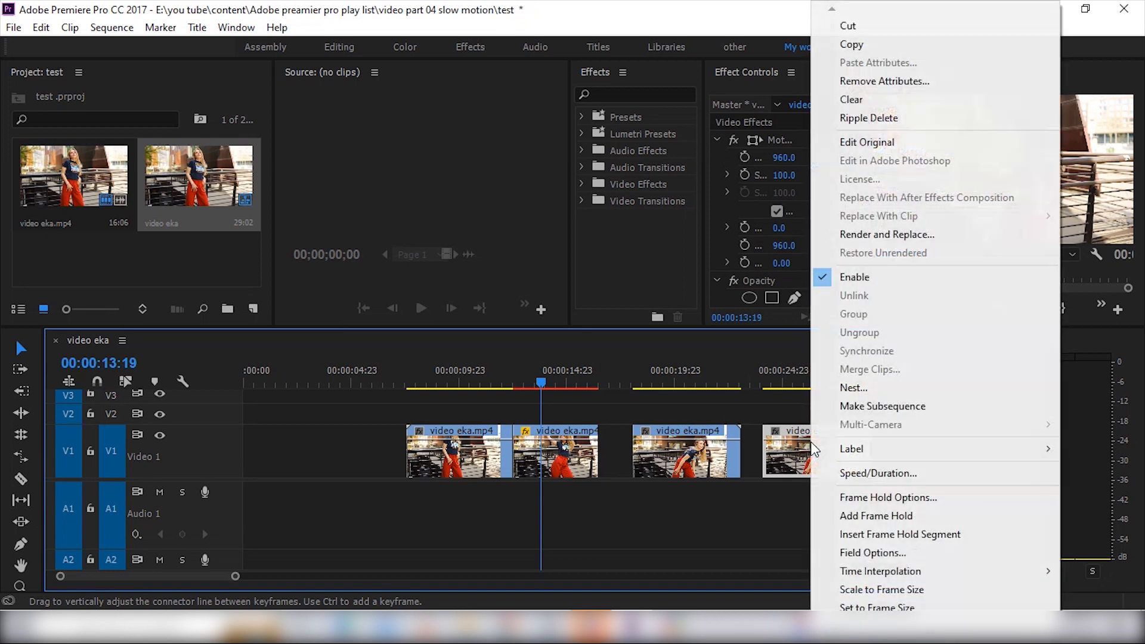
click(848, 474)
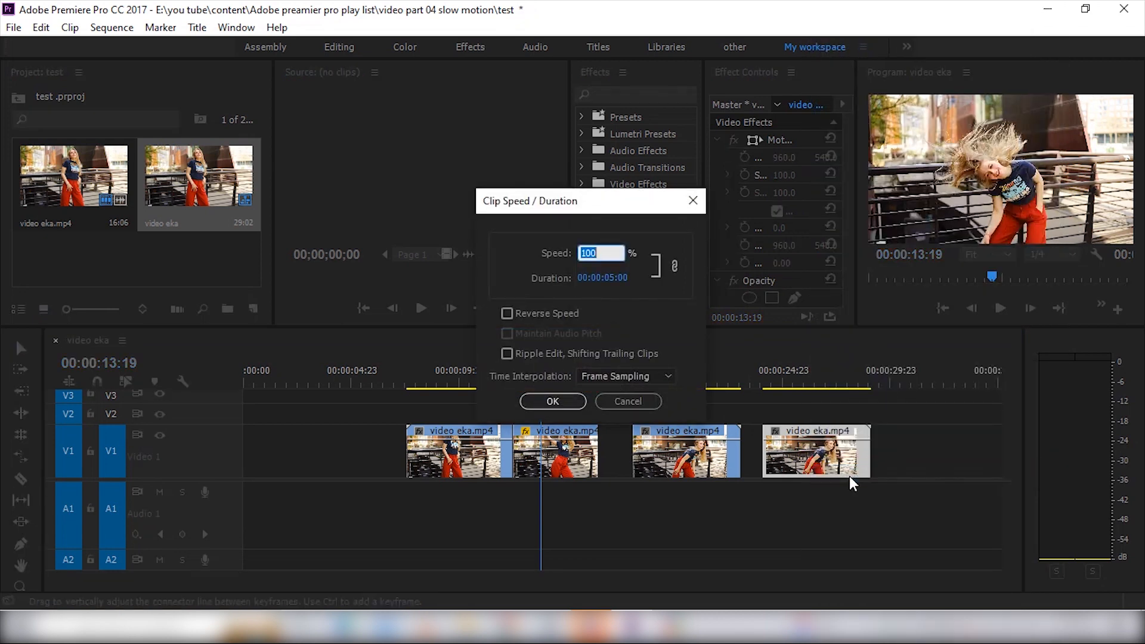
click(507, 312)
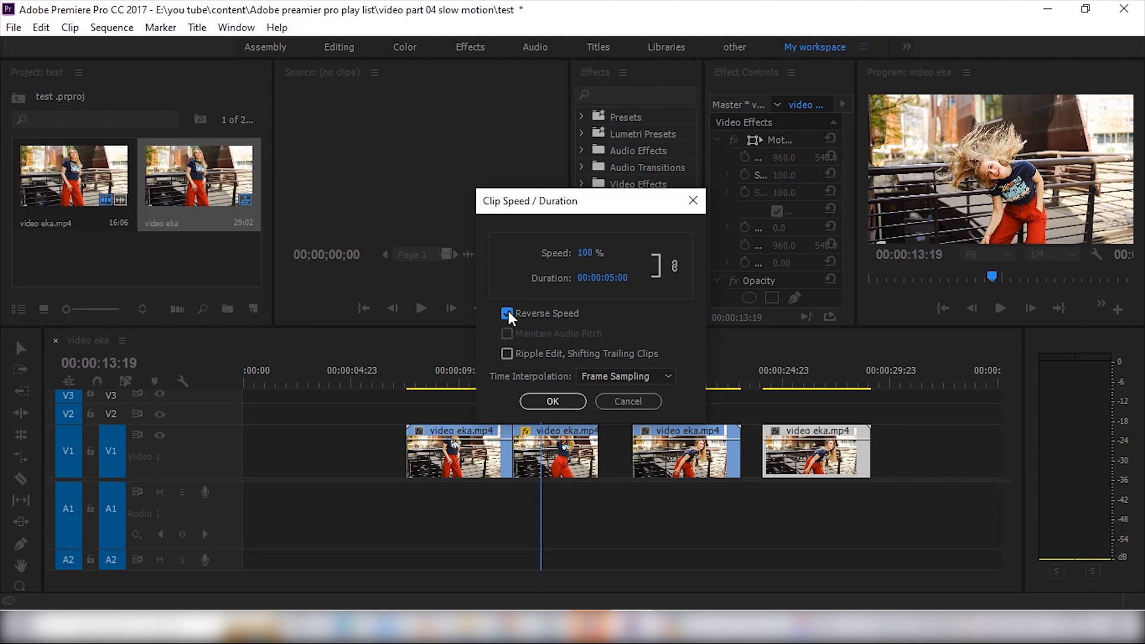
click(554, 401)
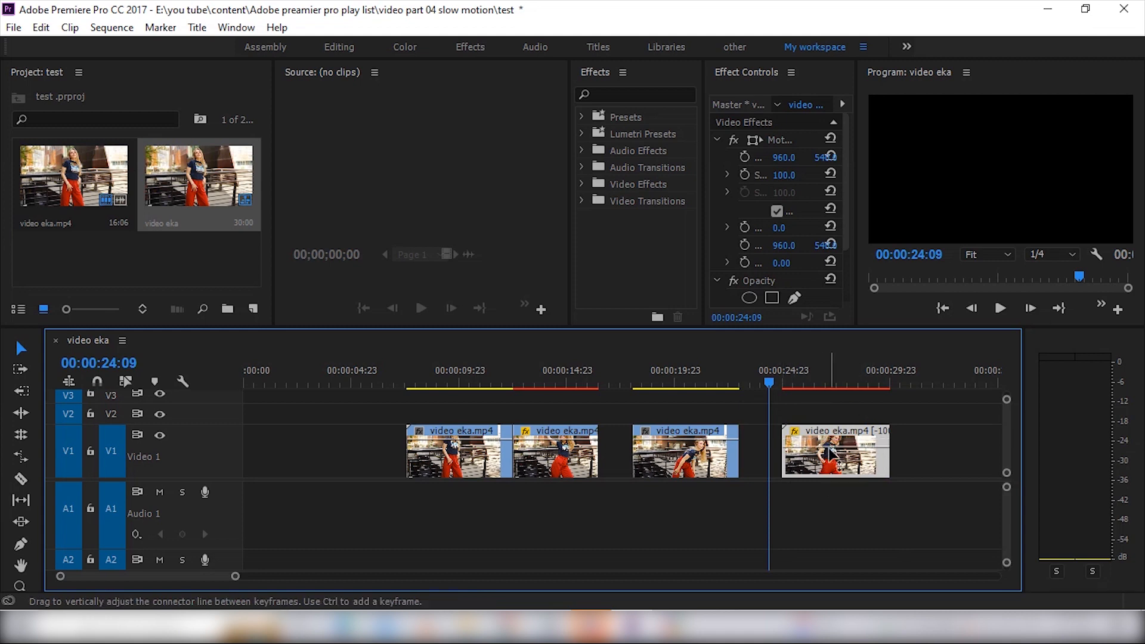
Move the reversed clip directly against the end of the third piece and play across the cut from 00:00:21:11
drag(833, 453, 769, 433)
click(708, 379)
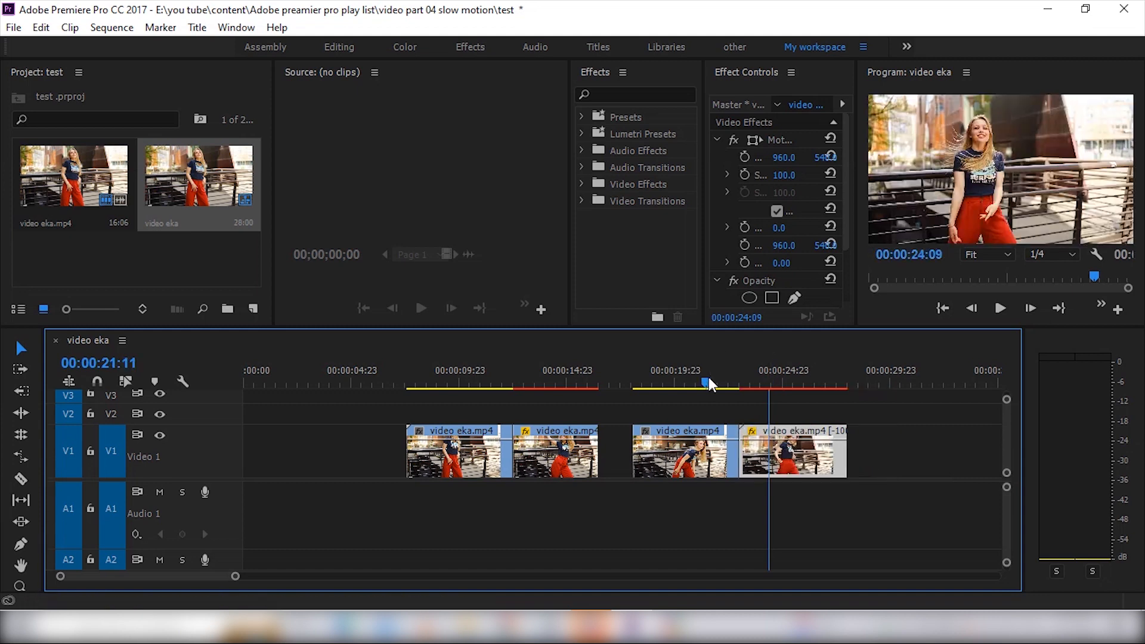
key(space)
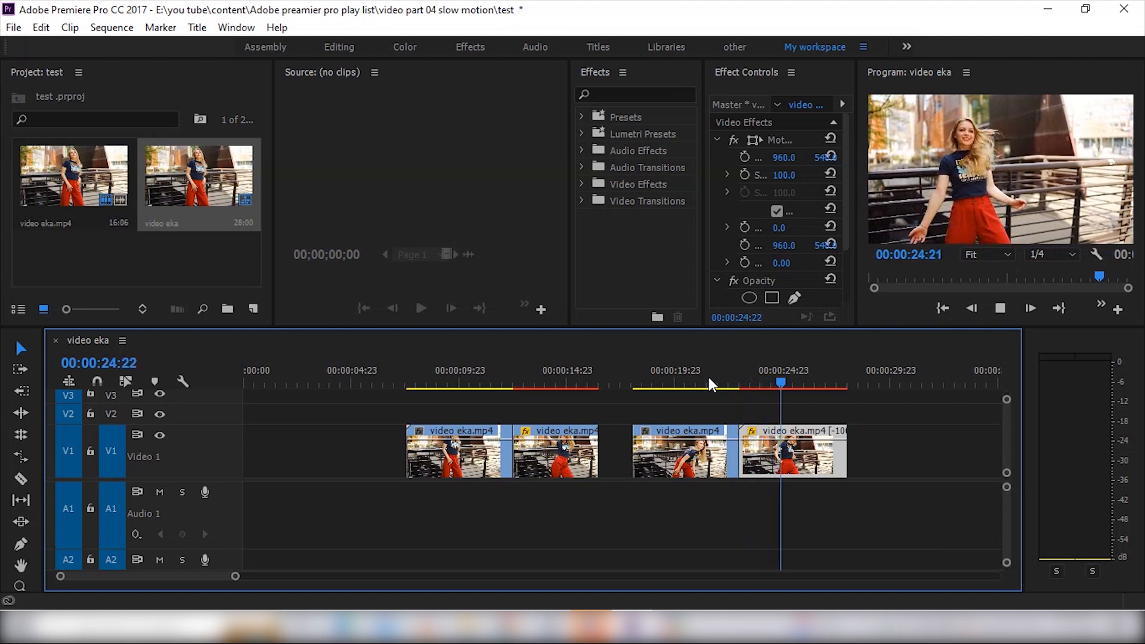
Replay the third piece into its reversed copy and return the playhead to 00:00:19:21
mouse_move(714, 377)
mouse_down()
mouse_move(705, 377)
mouse_move(739, 377)
mouse_move(692, 377)
mouse_up()
key(space)
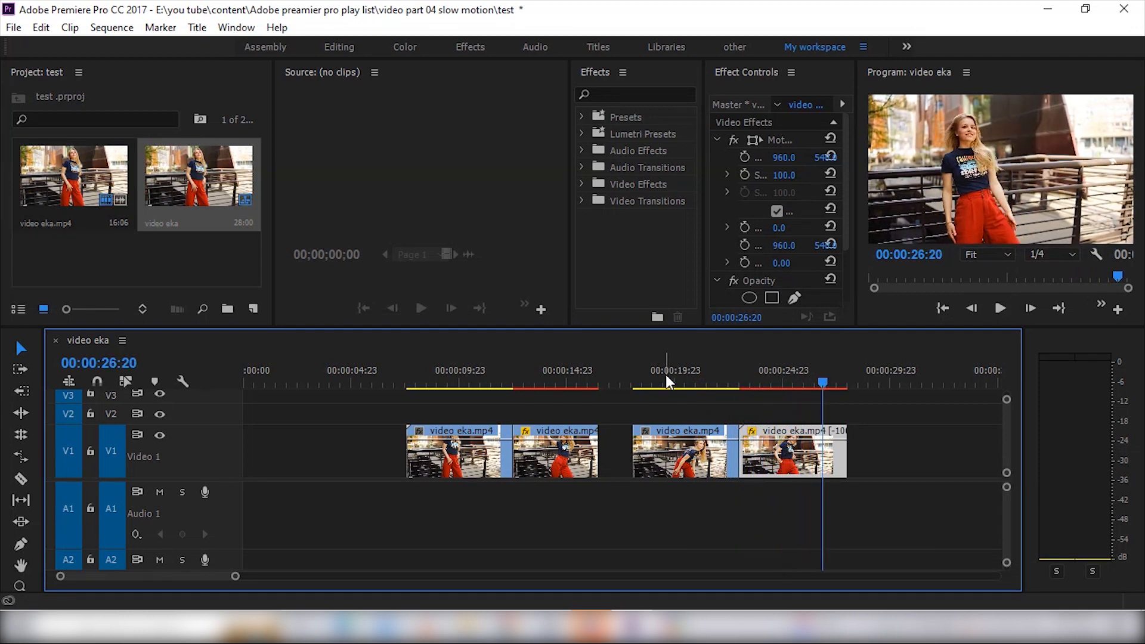
click(672, 382)
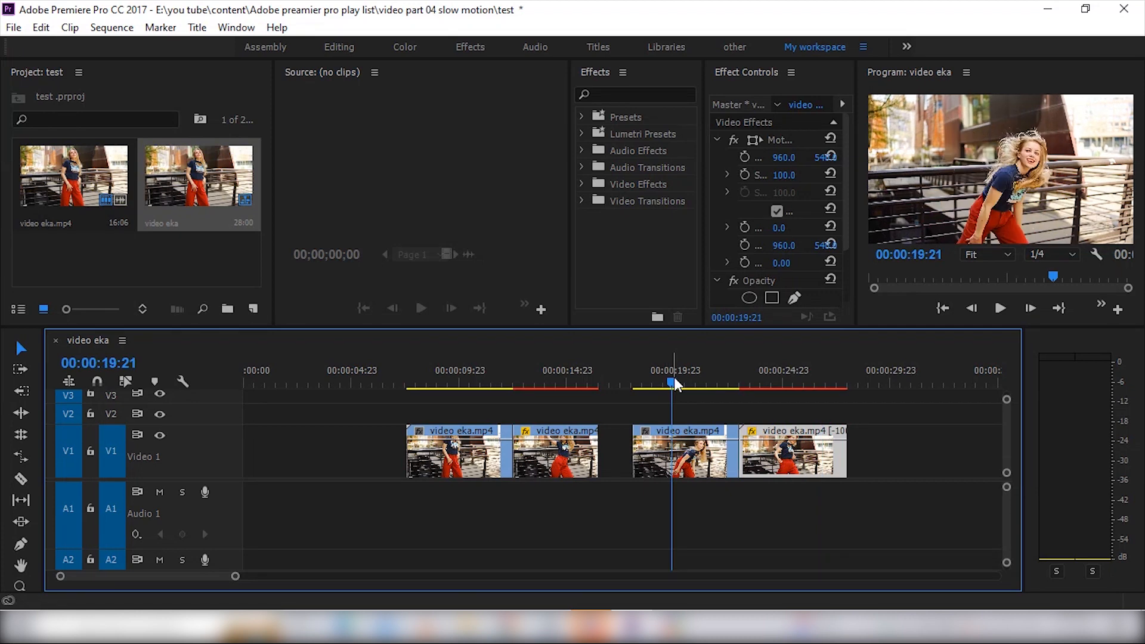